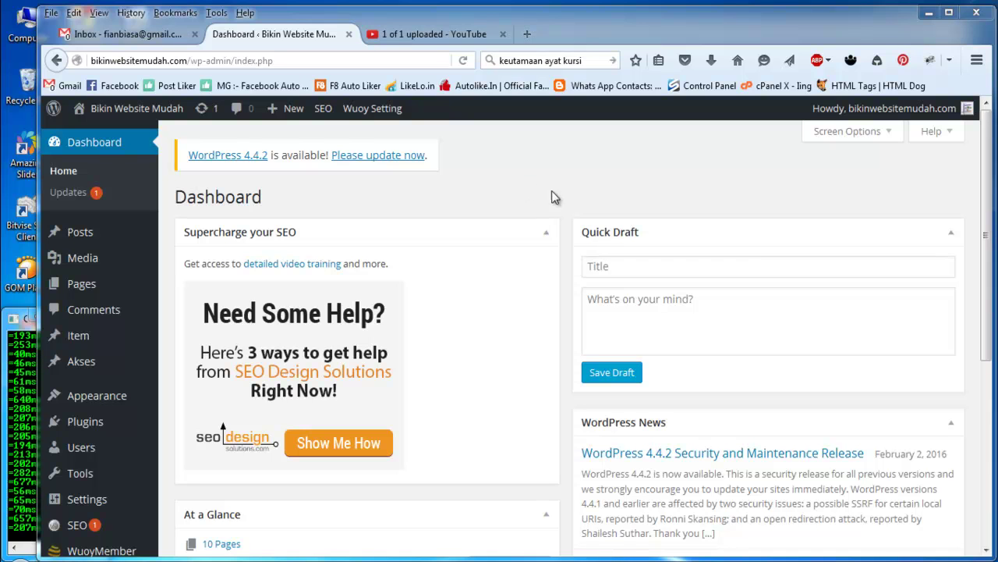
Step: Open the Installed Plugins list, then go on to the Add Plugins page
{"action": "left_click", "coordinate": [566, 228]}
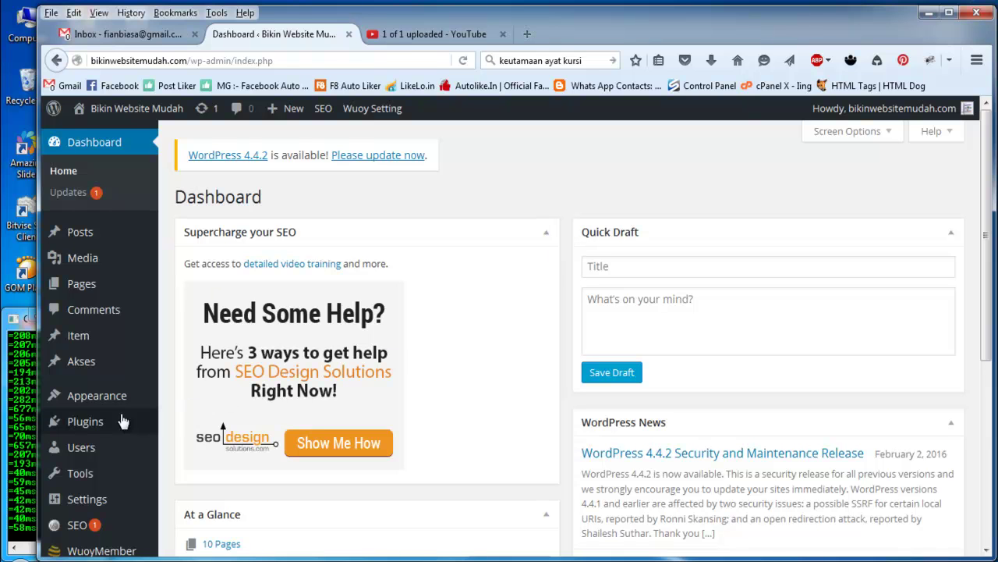
{"action": "mouse_move", "coordinate": [105, 426]}
{"action": "left_click", "coordinate": [202, 429]}
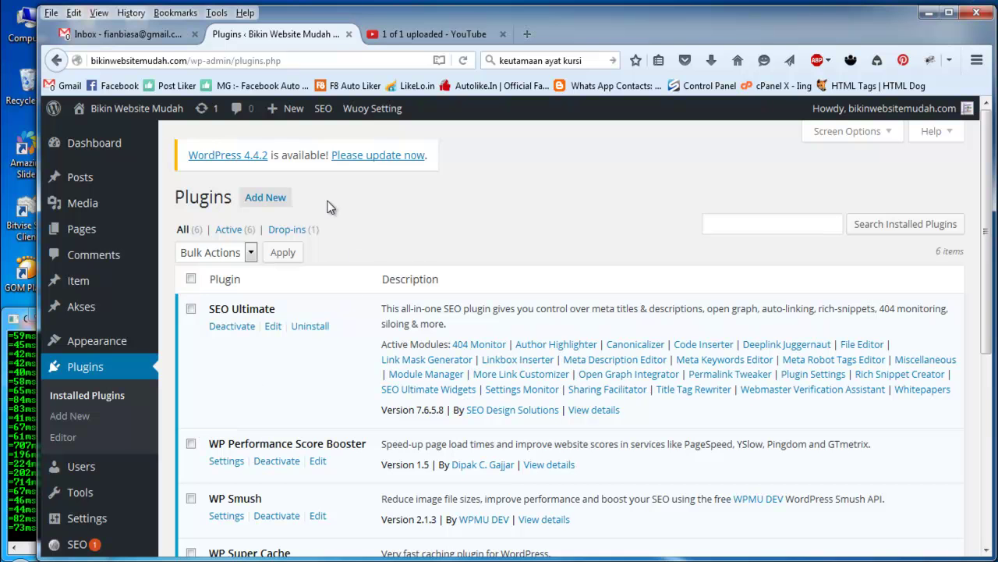
{"action": "left_click", "coordinate": [273, 200]}
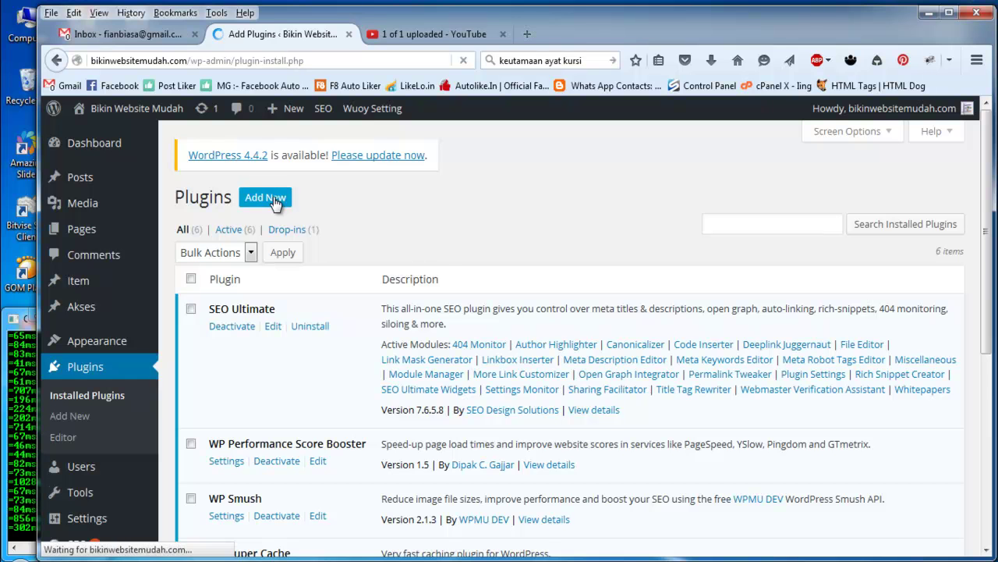
Step: Search the plugin directory for 'wysija' and install MailPoet Newsletters
{"action": "left_click", "coordinate": [794, 245]}
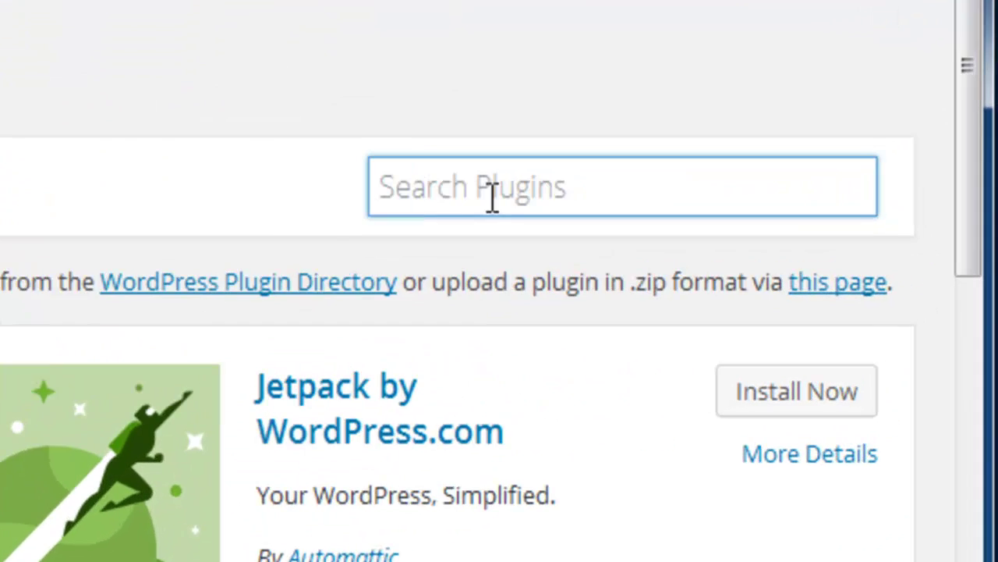
{"action": "type", "text": "wys"}
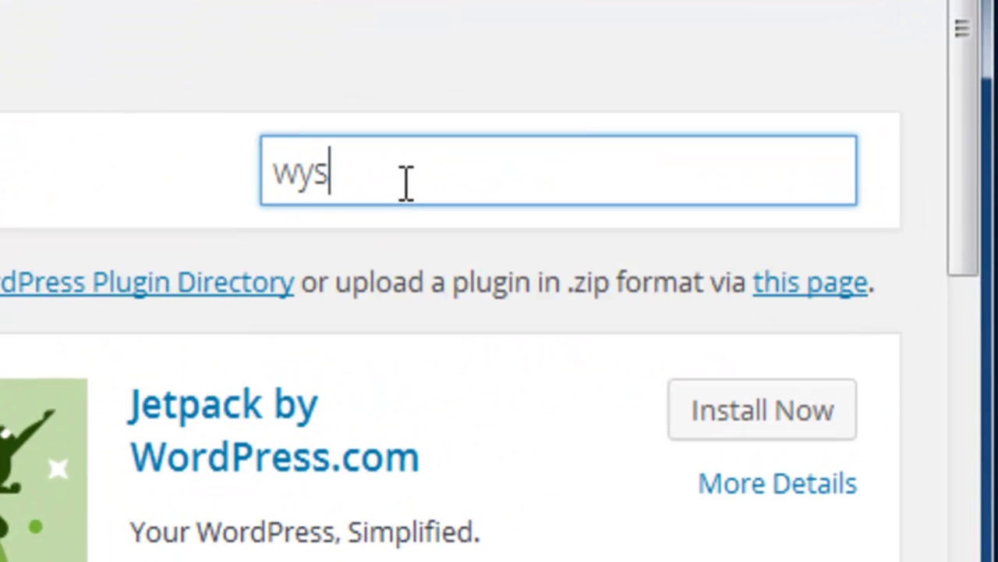
{"action": "type", "text": "ijaw"}
{"action": "key", "text": "BackSpace"}
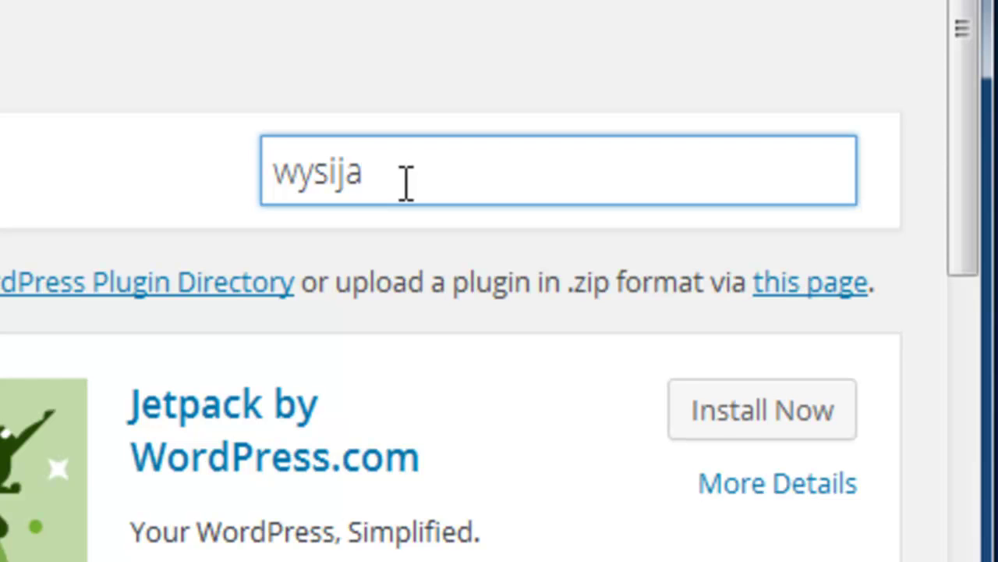
{"action": "key", "text": "Return"}
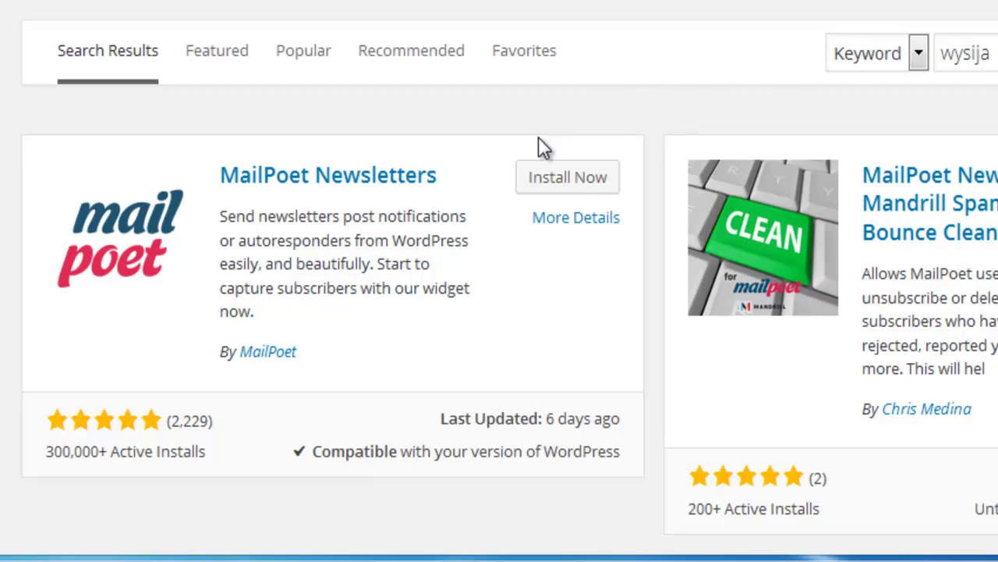
{"action": "left_click", "coordinate": [586, 182]}
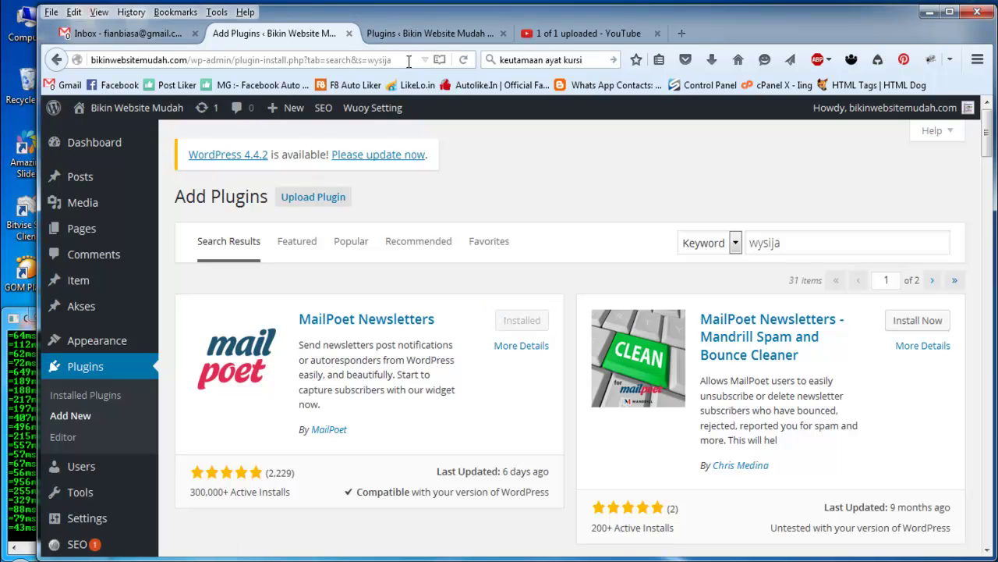
Step: Return to Installed Plugins and activate MailPoet Newsletters
{"action": "left_click", "coordinate": [349, 33]}
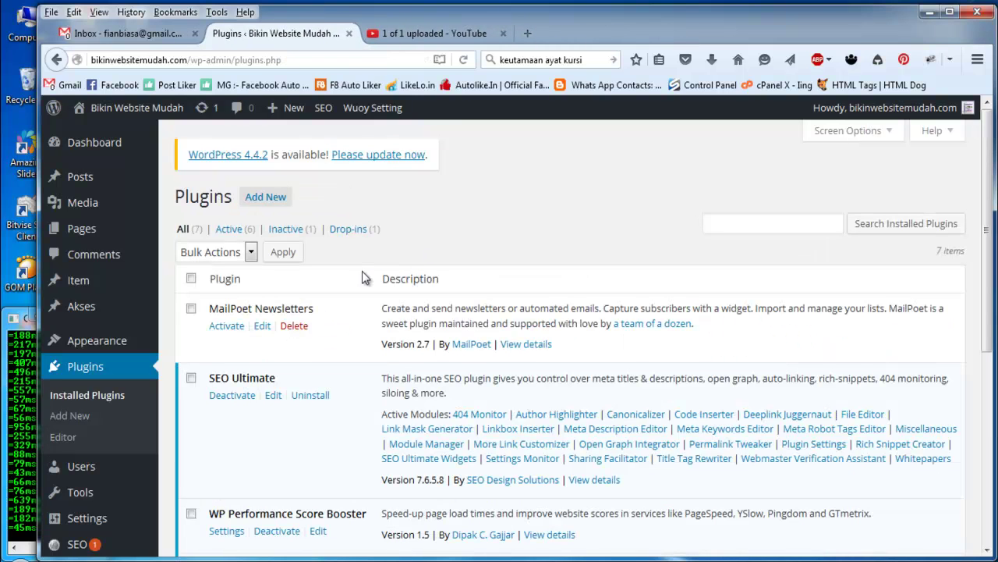
{"action": "left_click", "coordinate": [227, 327]}
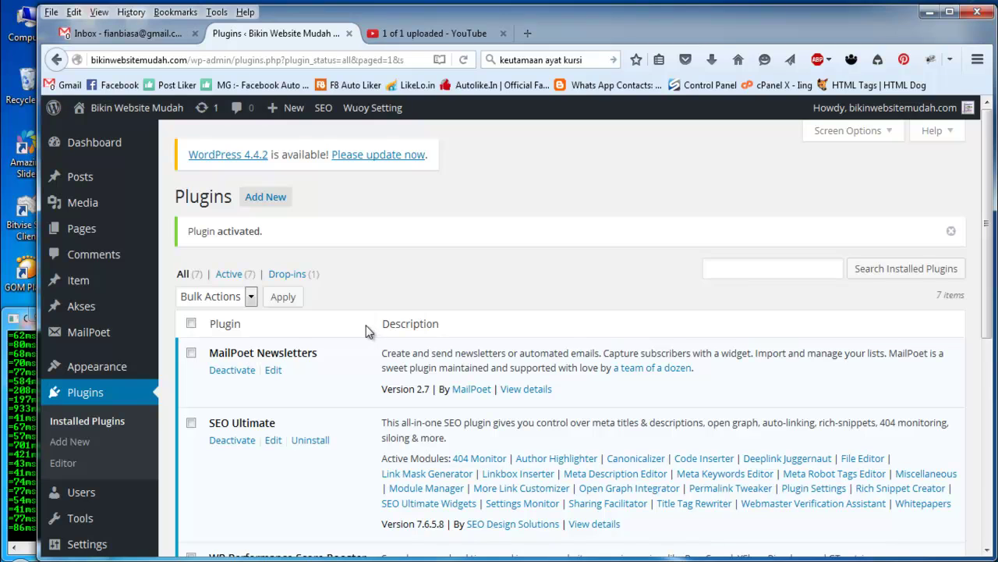
{"action": "mouse_move", "coordinate": [82, 334]}
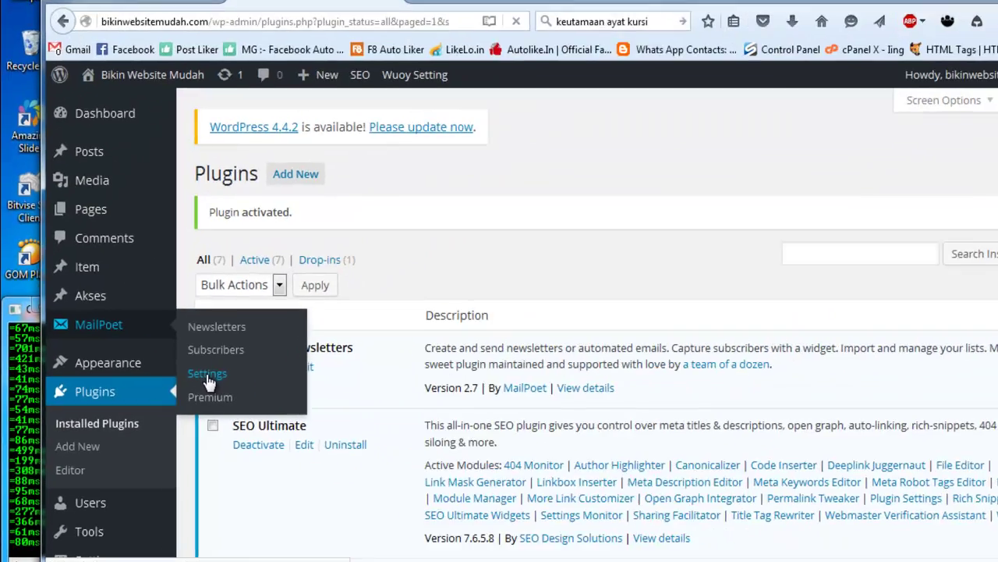
Step: Dismiss the MailPoet welcome page and reopen MailPoet's Settings
{"action": "left_click", "coordinate": [207, 374]}
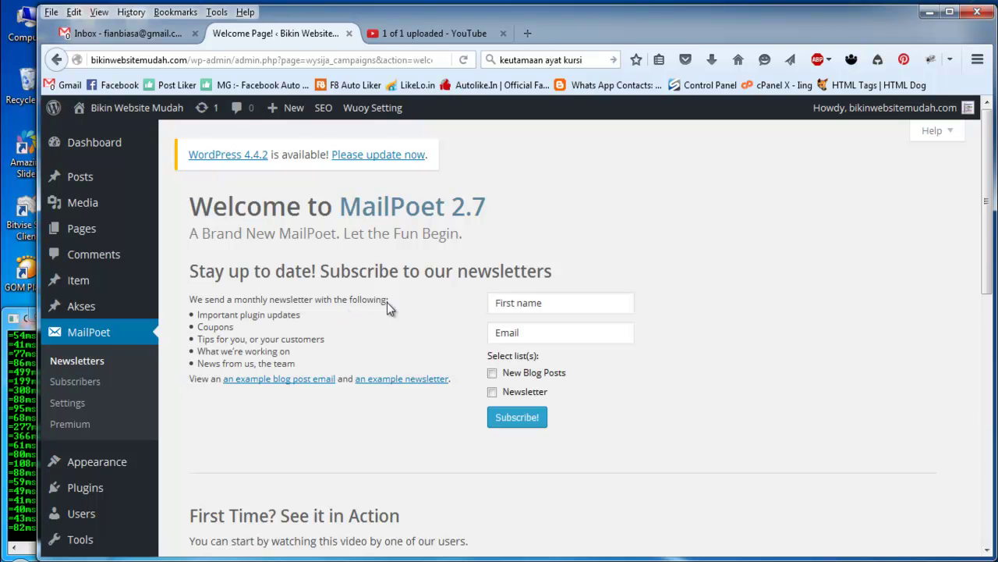
{"action": "scroll", "coordinate": [459, 323], "scroll_direction": "down", "scroll_amount": 9}
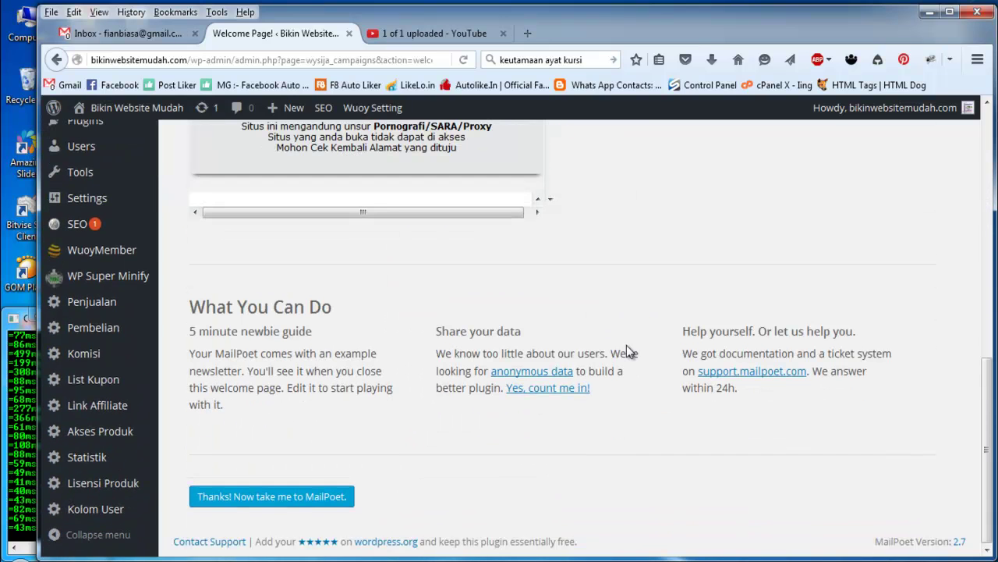
{"action": "left_click", "coordinate": [284, 497]}
{"action": "scroll", "coordinate": [371, 451], "scroll_direction": "up", "scroll_amount": 10}
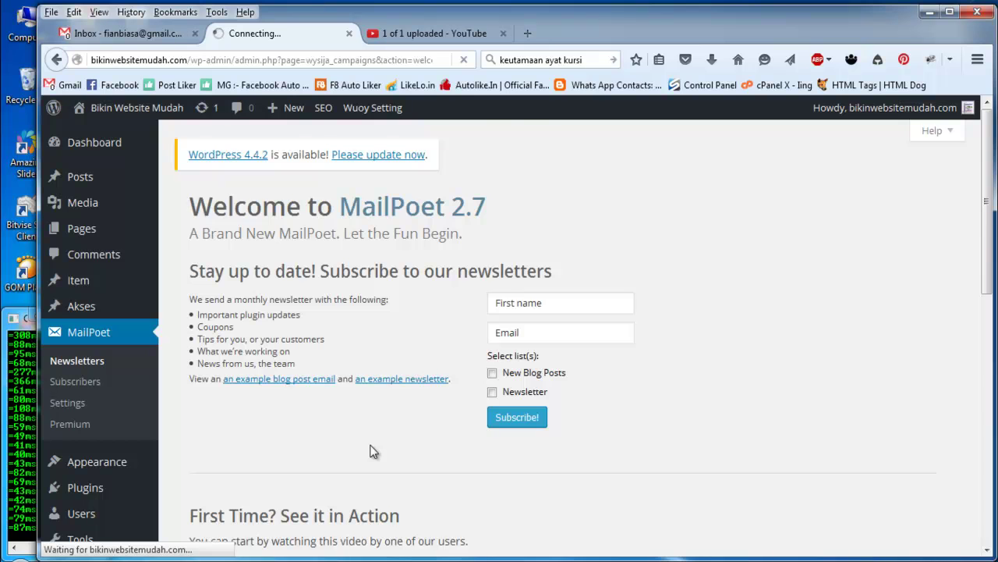
{"action": "scroll", "coordinate": [371, 451], "scroll_direction": "down", "scroll_amount": 10}
{"action": "scroll", "coordinate": [248, 501], "scroll_direction": "down", "scroll_amount": 3}
{"action": "scroll", "coordinate": [251, 501], "scroll_direction": "down", "scroll_amount": 2}
{"action": "scroll", "coordinate": [264, 489], "scroll_direction": "up", "scroll_amount": 4}
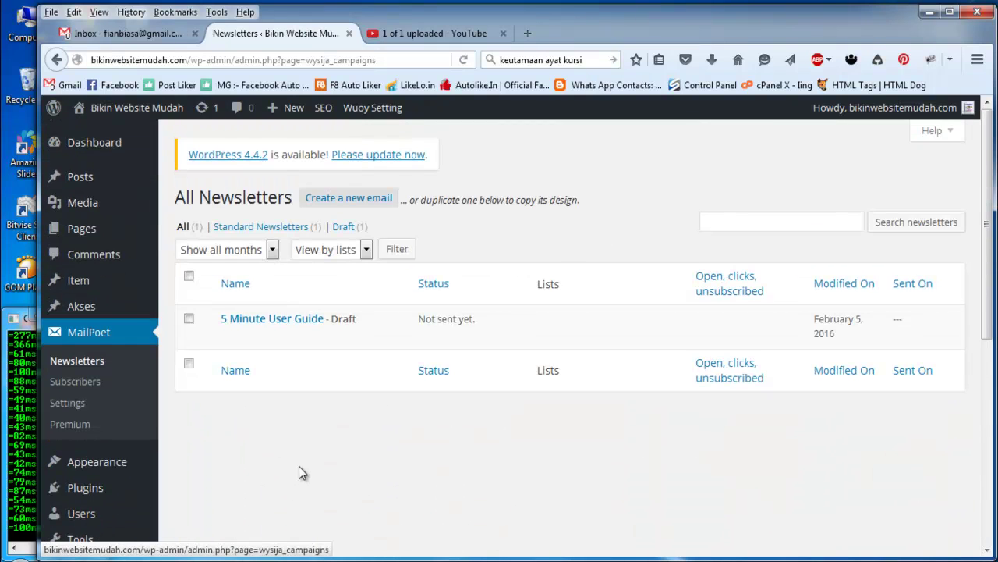
{"action": "left_click", "coordinate": [76, 406]}
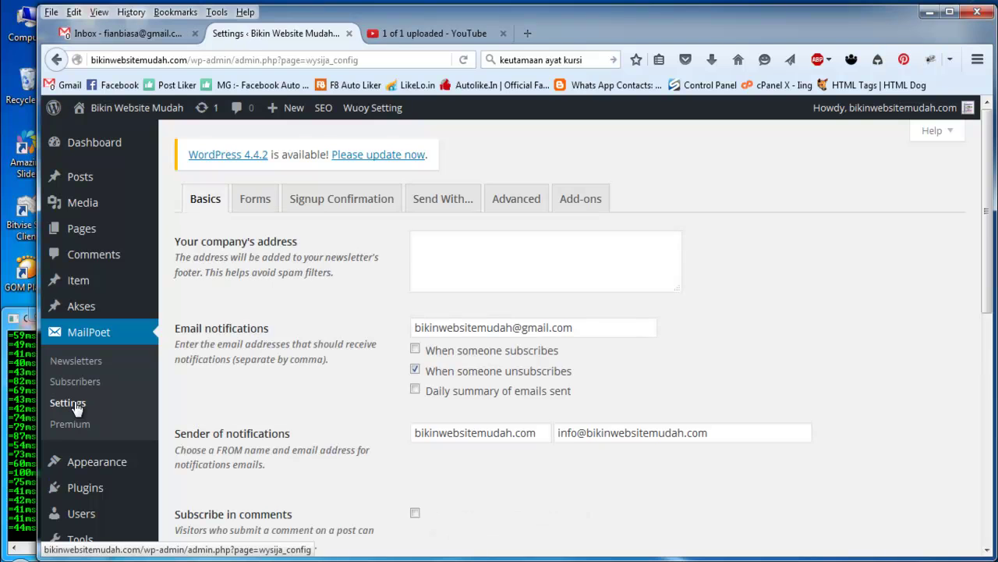
Step: Fill the company address with Bikin Website Mudah, contact e-mail, phone number and street address
{"action": "left_click", "coordinate": [202, 198]}
{"action": "left_click", "coordinate": [460, 257]}
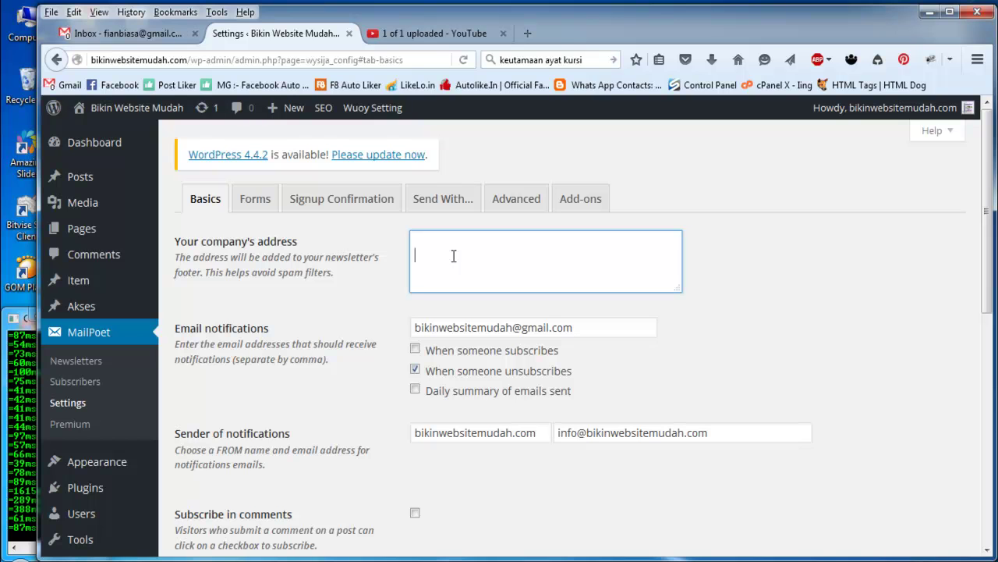
{"action": "type", "text": "Bikin Website Mudaj"}
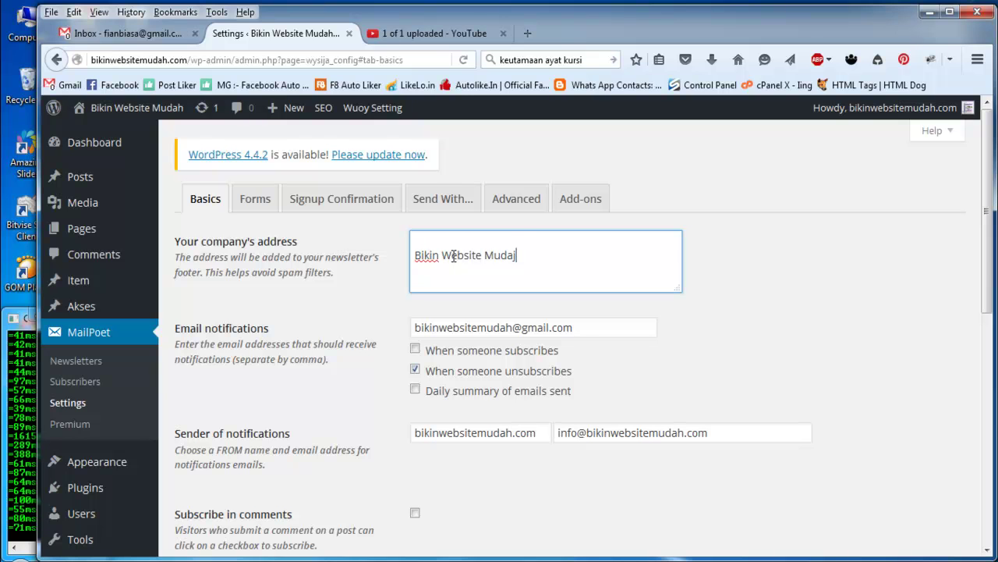
{"action": "key", "text": "BackSpace"}
{"action": "type", "text": "h"}
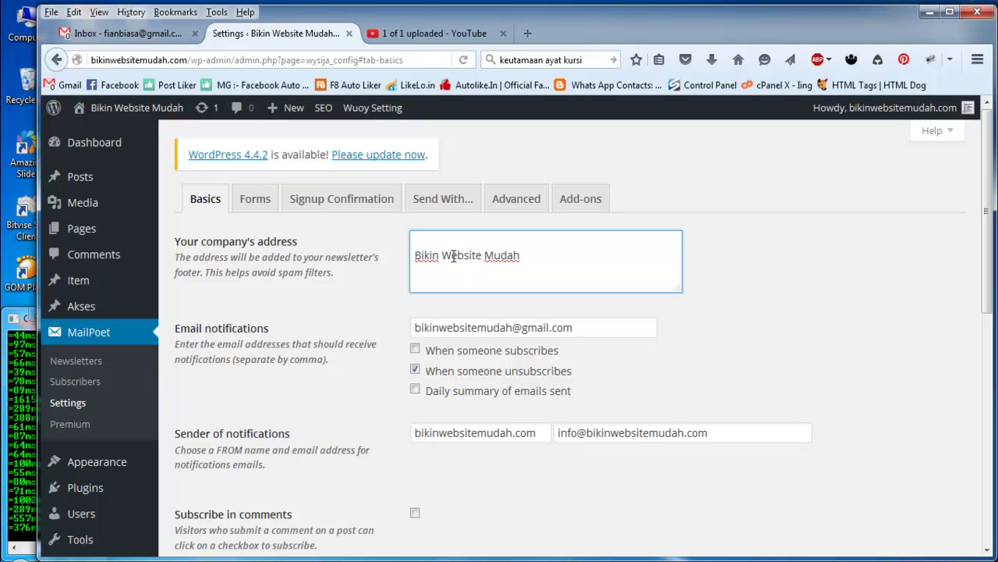
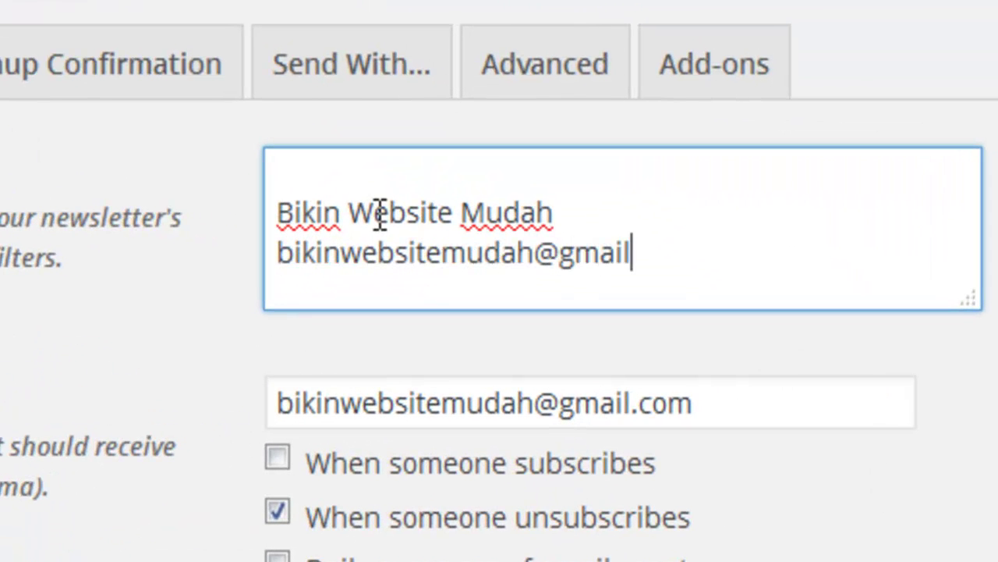
{"action": "key", "text": "Return"}
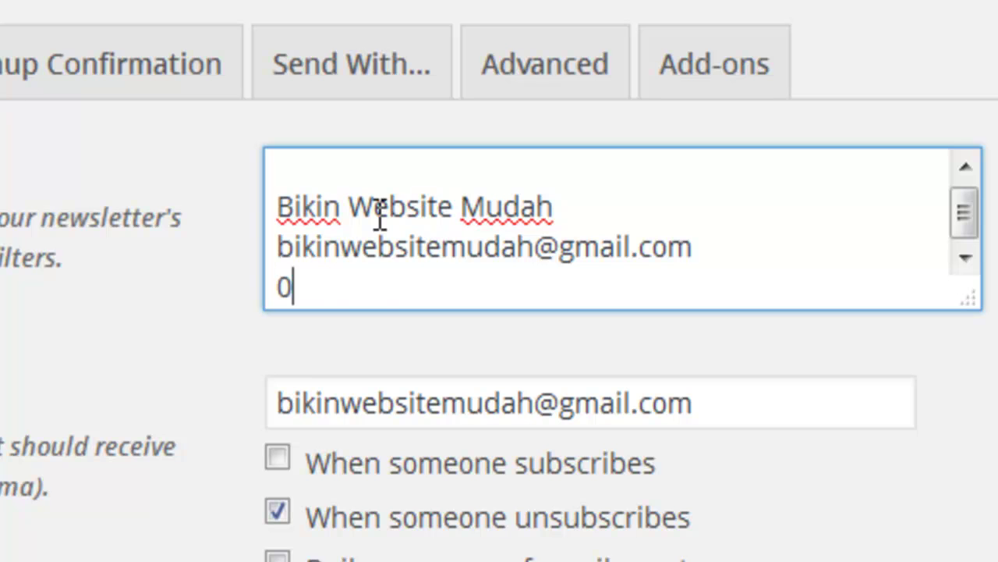
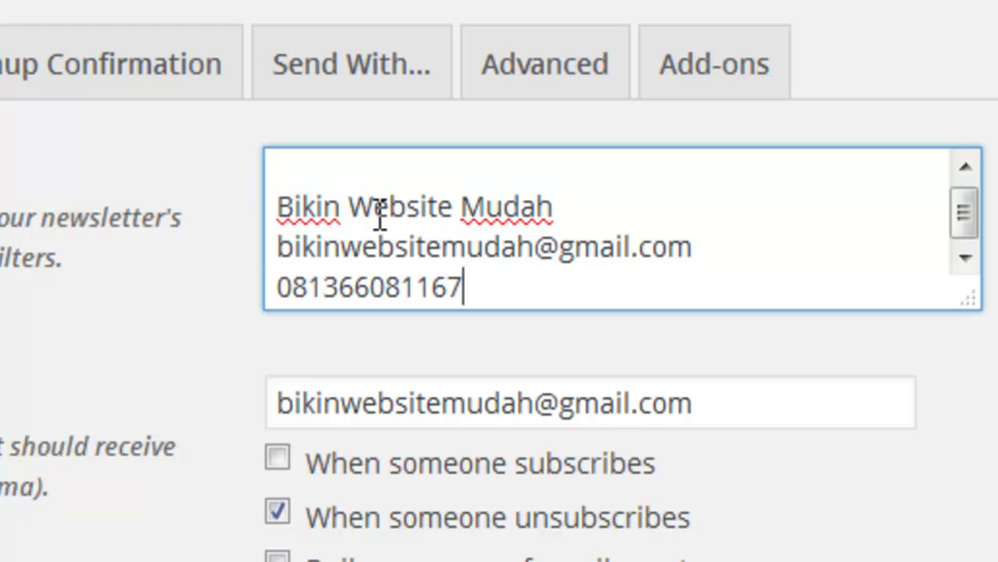
{"action": "key", "text": "Return"}
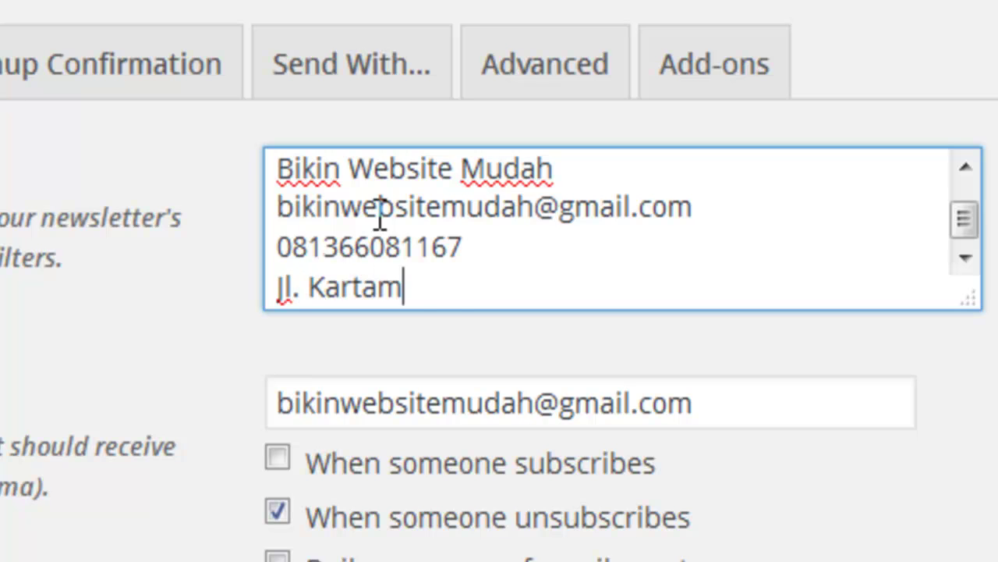
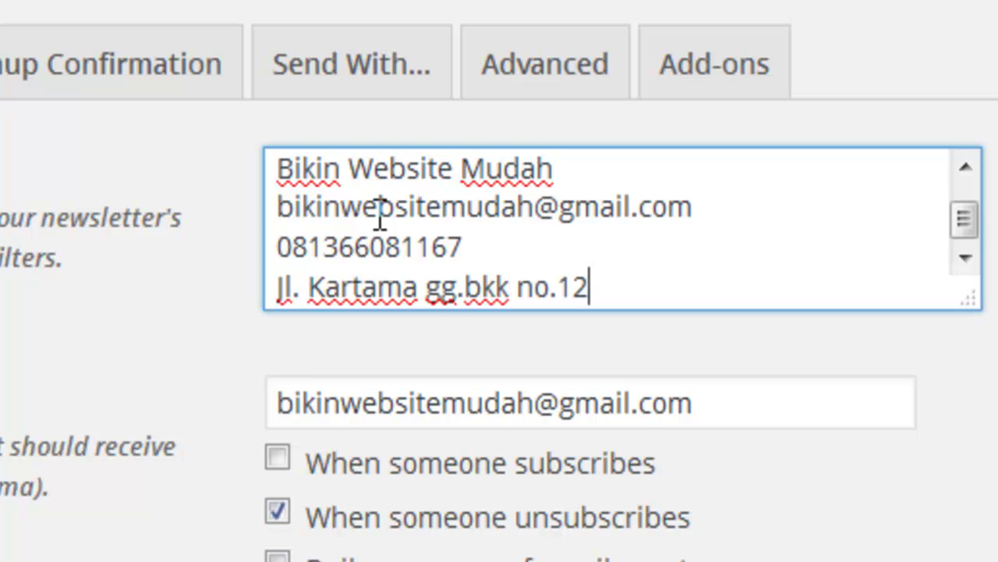
{"action": "scroll", "coordinate": [380, 219], "scroll_direction": "up", "scroll_amount": 2}
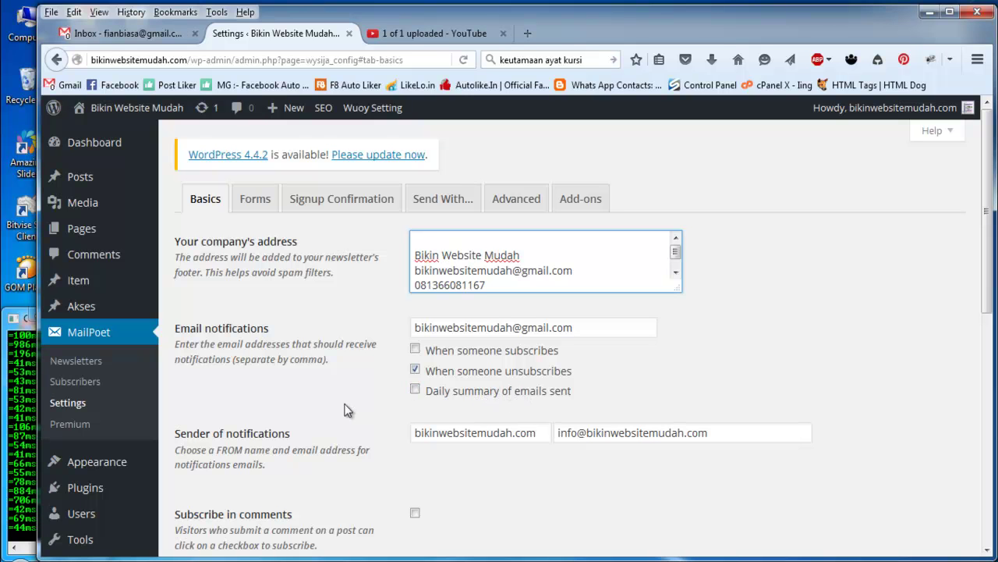
{"action": "scroll", "coordinate": [345, 408], "scroll_direction": "down", "scroll_amount": 2}
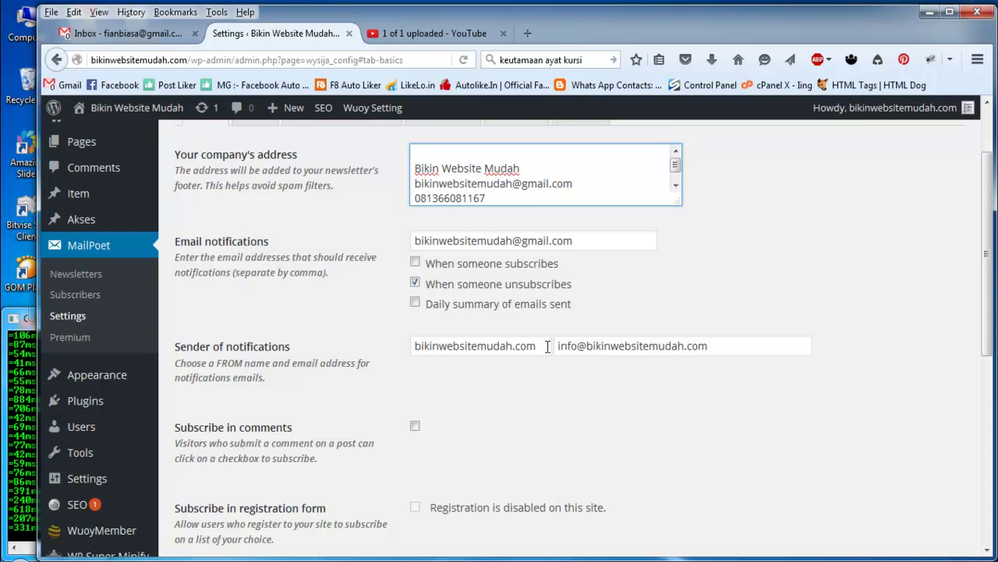
Step: Look over the sender fields and turn off 'Subscribe in comments'
{"action": "left_click_drag", "start_coordinate": [541, 346], "coordinate": [351, 341]}
{"action": "left_click", "coordinate": [735, 346]}
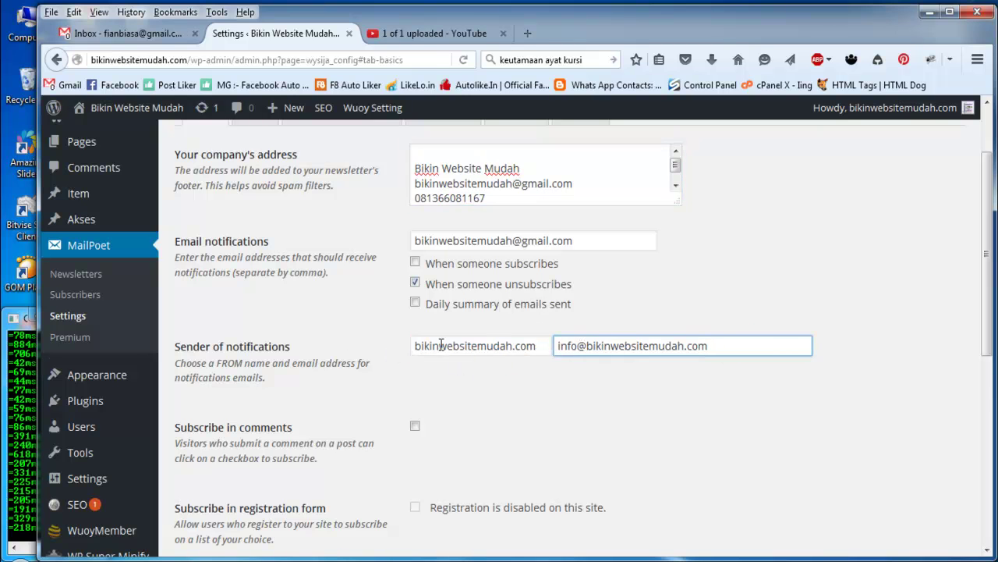
{"action": "scroll", "coordinate": [317, 369], "scroll_direction": "down", "scroll_amount": 2}
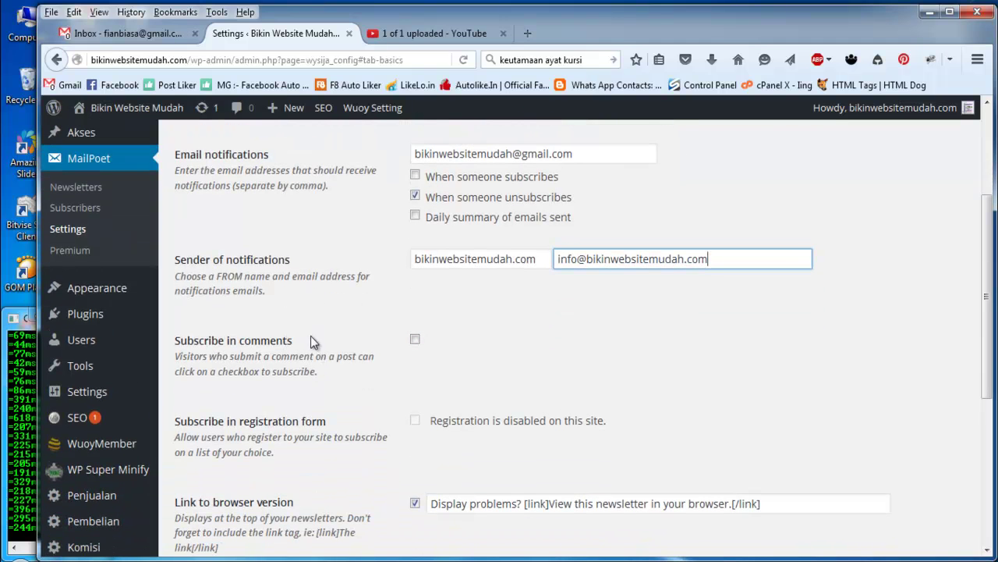
{"action": "left_click", "coordinate": [415, 340]}
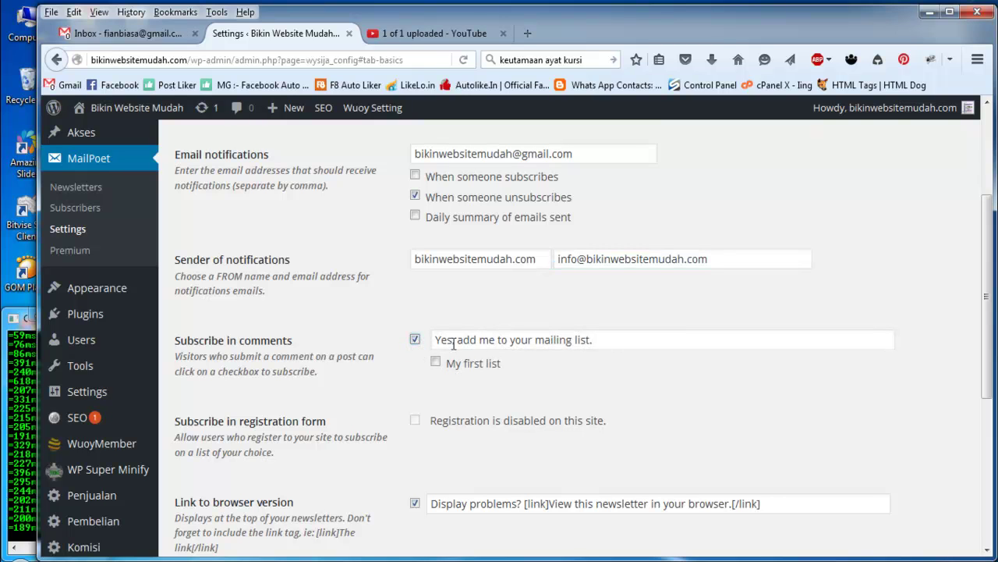
{"action": "left_click", "coordinate": [415, 341]}
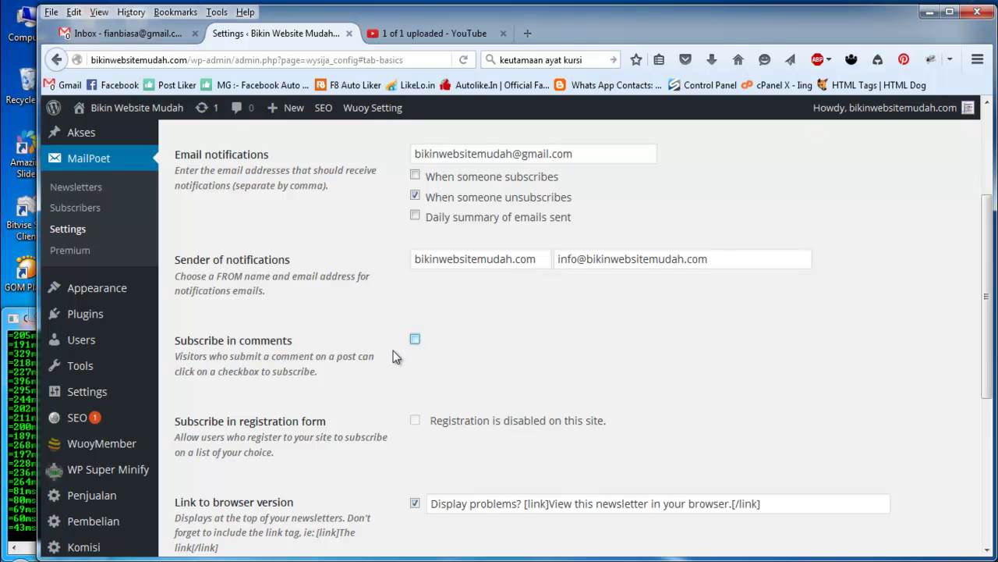
{"action": "scroll", "coordinate": [352, 362], "scroll_direction": "down", "scroll_amount": 2}
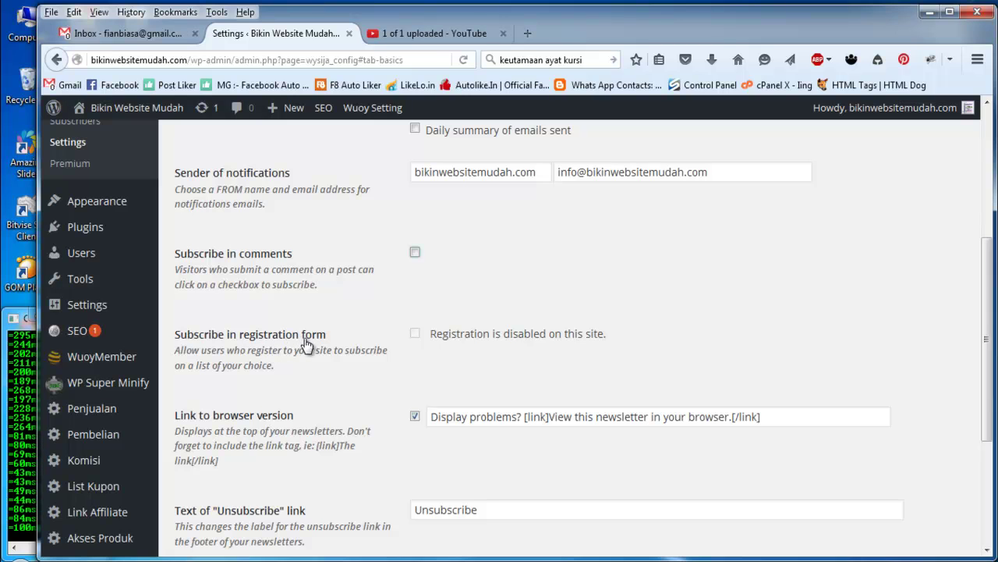
{"action": "left_click", "coordinate": [414, 334]}
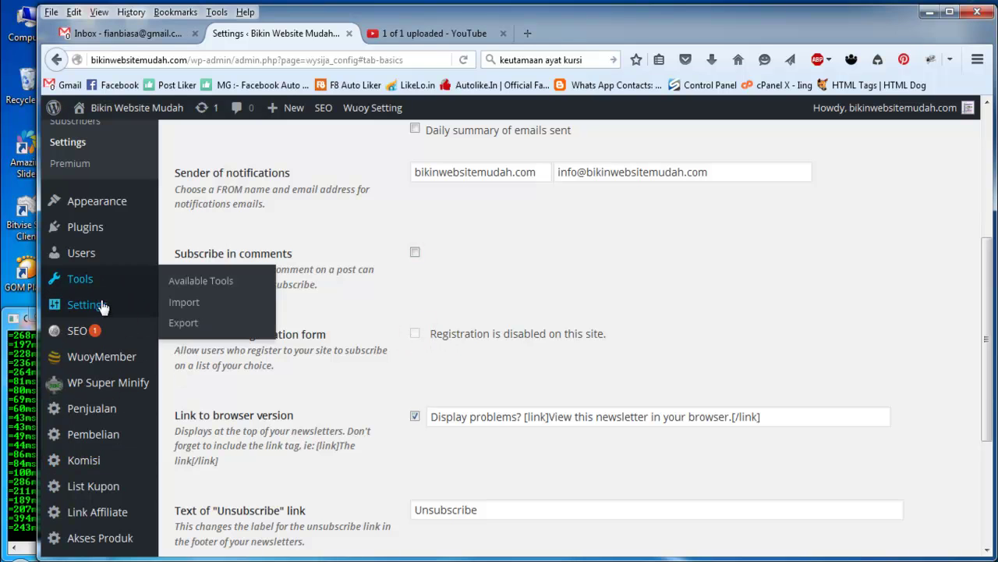
Step: Inspect the browser-version and Unsubscribe link labels without changing them
{"action": "mouse_move", "coordinate": [101, 305]}
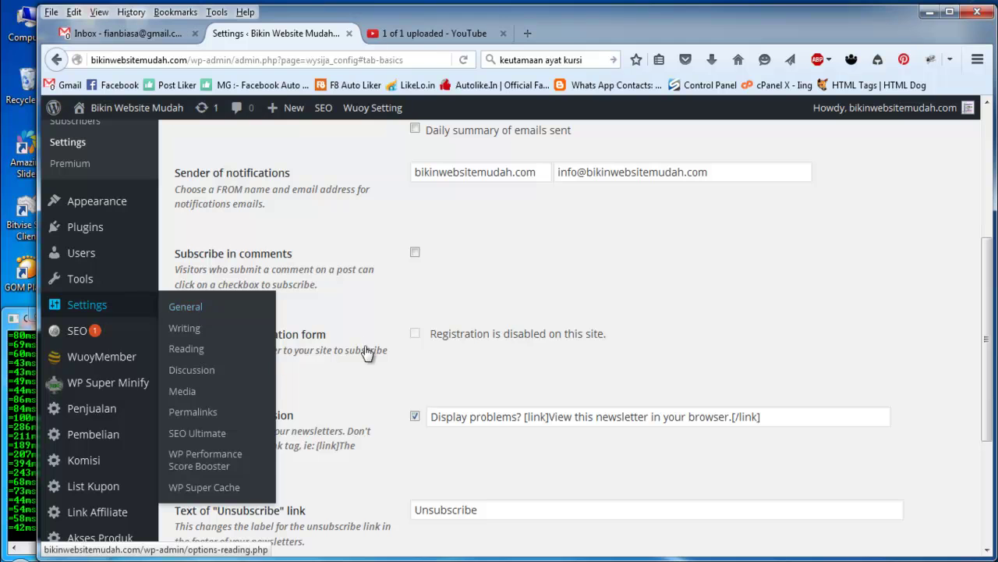
{"action": "left_click", "coordinate": [370, 310]}
{"action": "scroll", "coordinate": [370, 314], "scroll_direction": "down", "scroll_amount": 2}
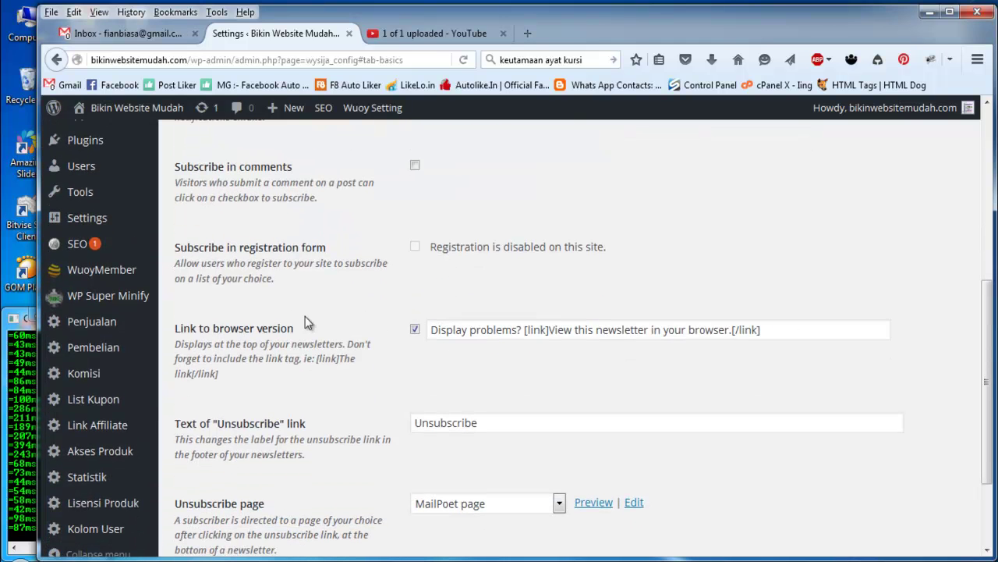
{"action": "left_click_drag", "start_coordinate": [432, 329], "coordinate": [512, 333]}
{"action": "left_click", "coordinate": [585, 329]}
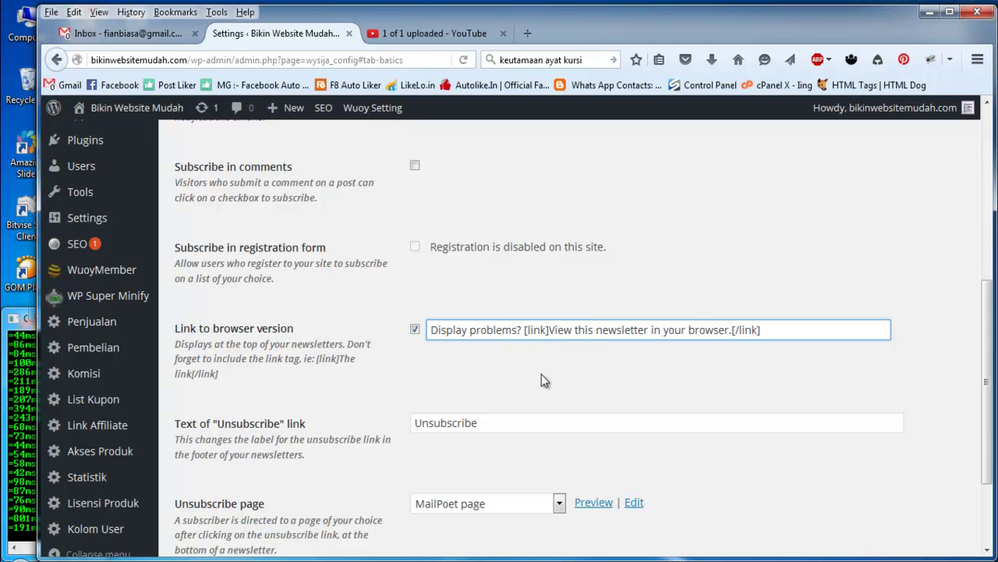
{"action": "scroll", "coordinate": [396, 384], "scroll_direction": "down", "scroll_amount": 2}
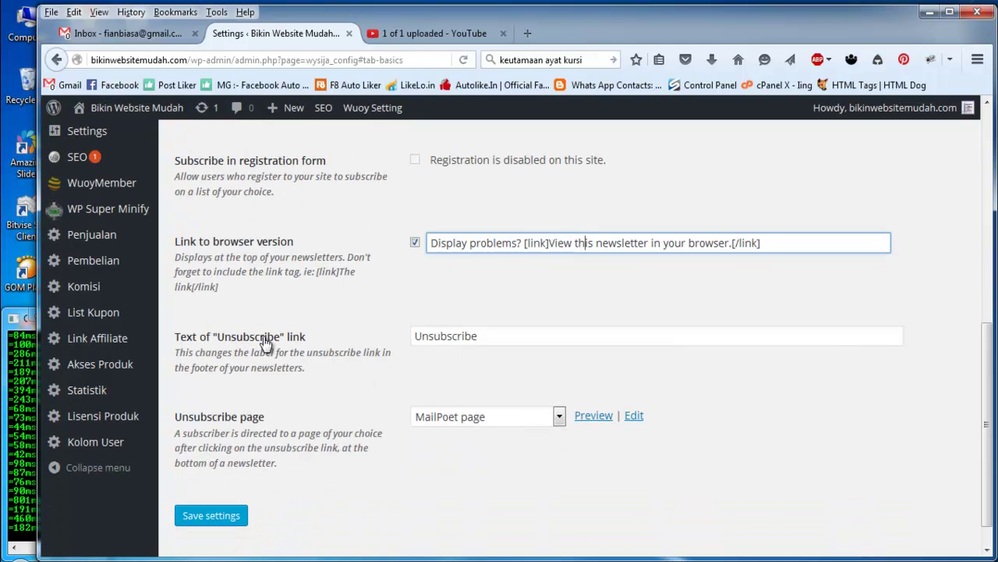
{"action": "double_click", "coordinate": [541, 337]}
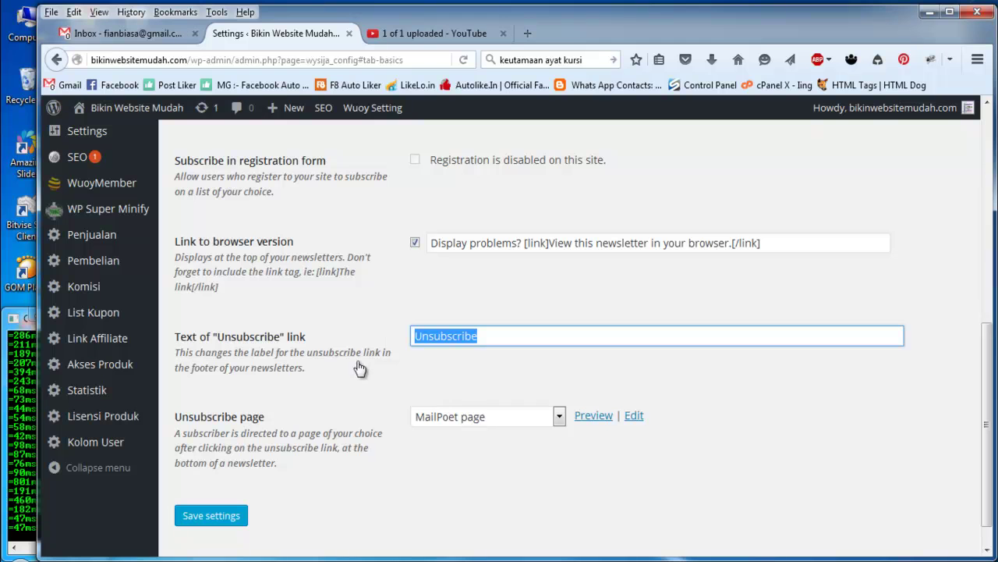
{"action": "scroll", "coordinate": [358, 366], "scroll_direction": "down", "scroll_amount": 1}
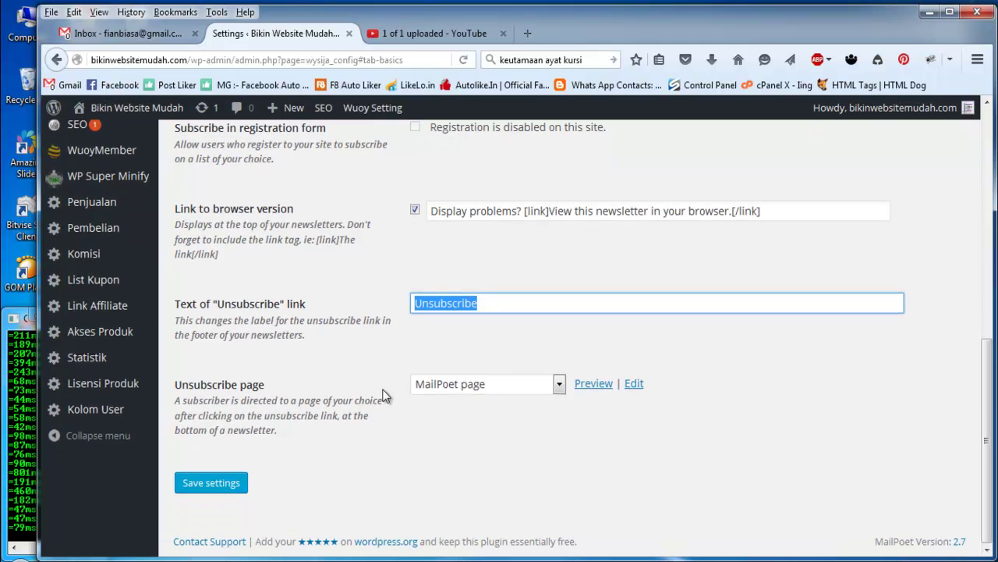
Step: Check the Unsubscribe page choices and leave it on MailPoet page
{"action": "left_click", "coordinate": [458, 386]}
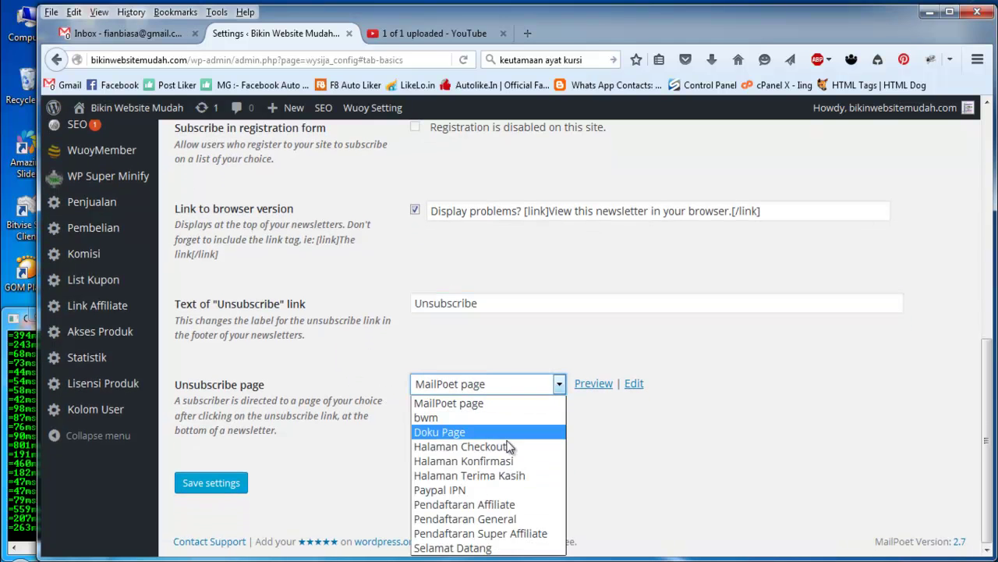
{"action": "left_click", "coordinate": [401, 343]}
{"action": "left_click", "coordinate": [491, 386]}
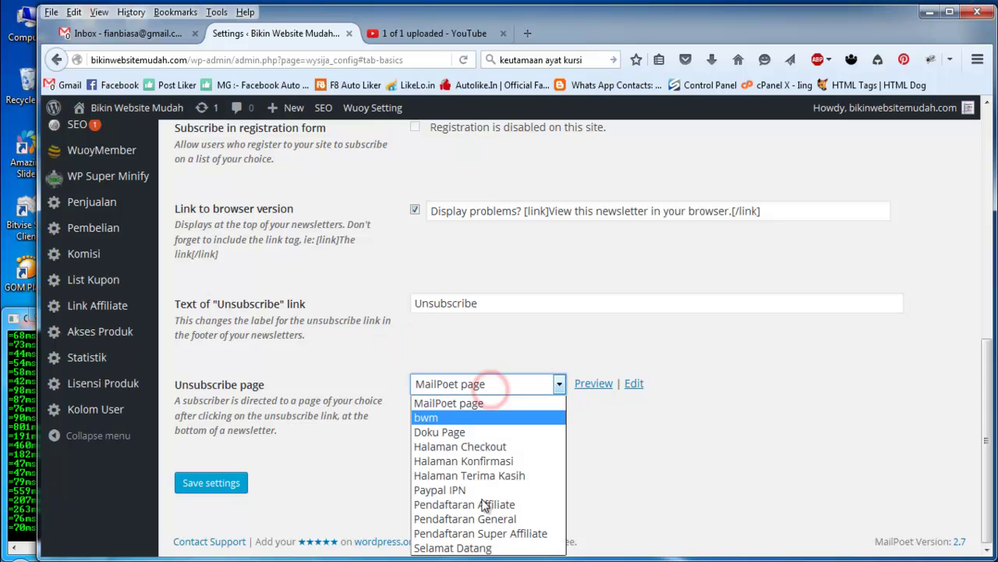
{"action": "left_click", "coordinate": [412, 344]}
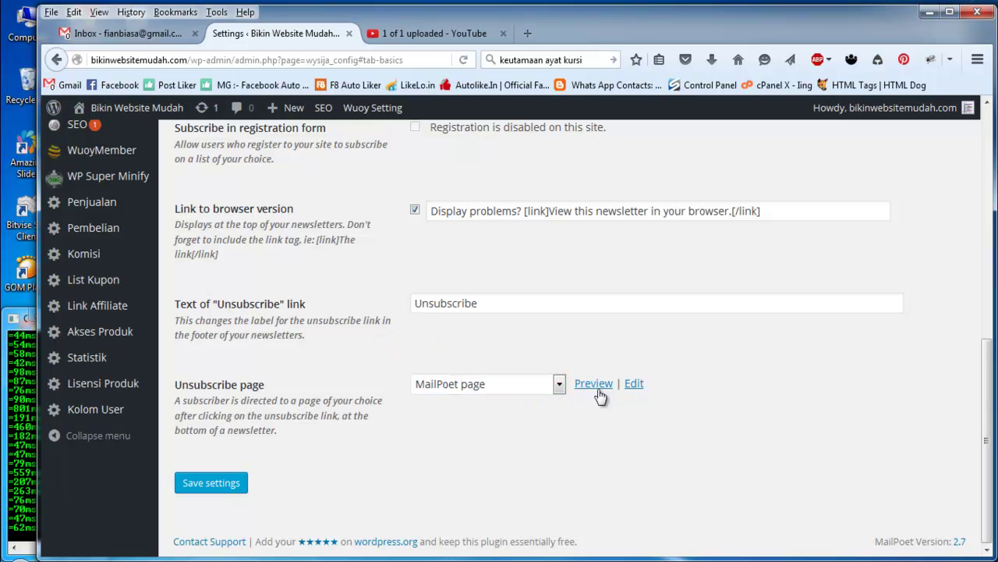
{"action": "scroll", "coordinate": [323, 416], "scroll_direction": "up", "scroll_amount": 10}
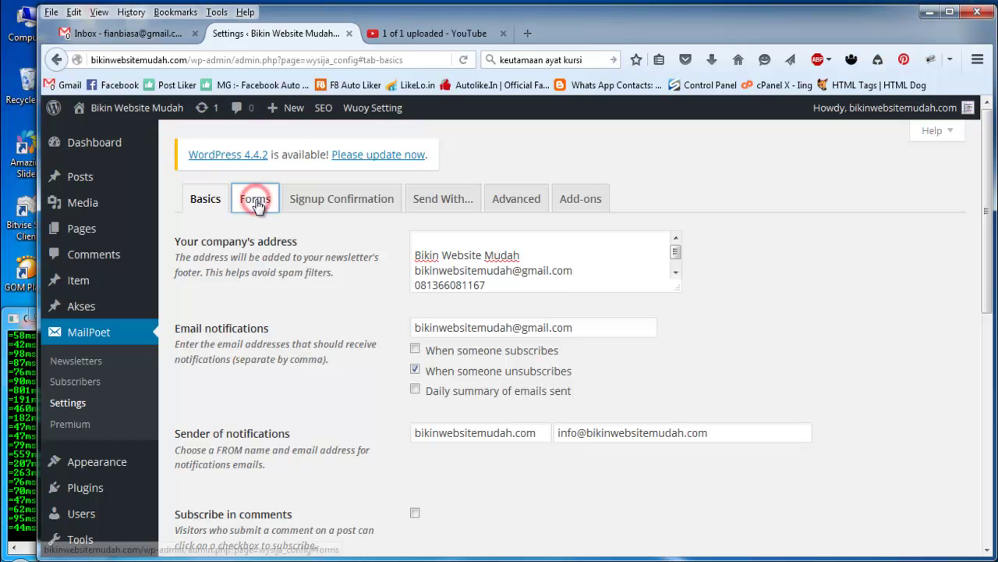
Step: Create a new subscription form with a First name field above Email
{"action": "left_click", "coordinate": [257, 200]}
{"action": "mouse_move", "coordinate": [244, 308]}
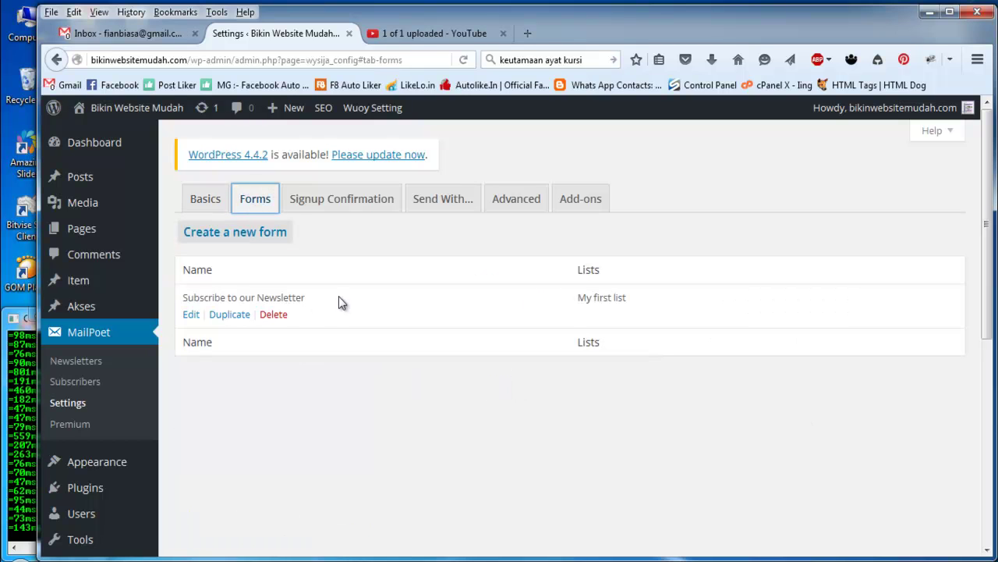
{"action": "left_click", "coordinate": [241, 241]}
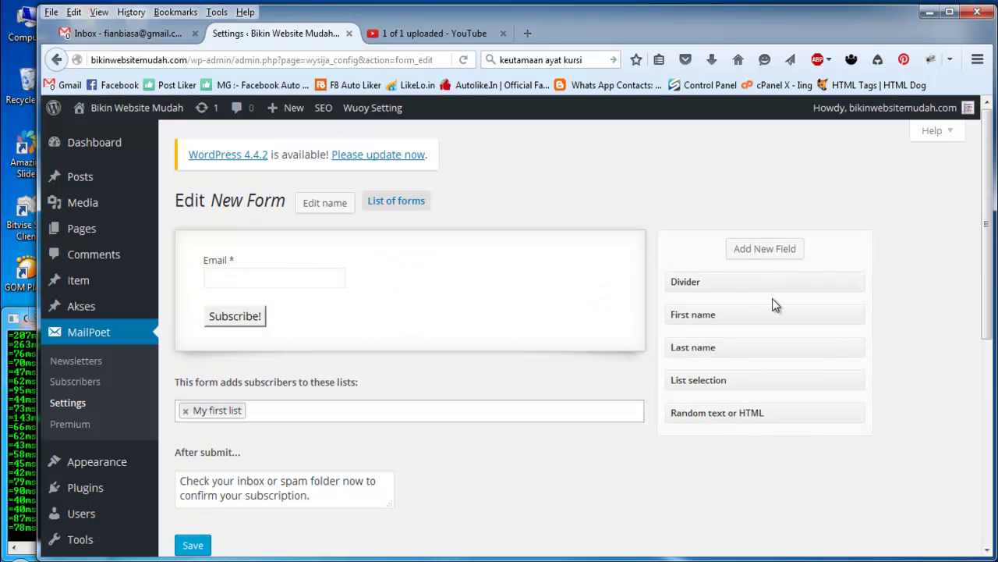
{"action": "left_click_drag", "start_coordinate": [703, 318], "coordinate": [285, 273]}
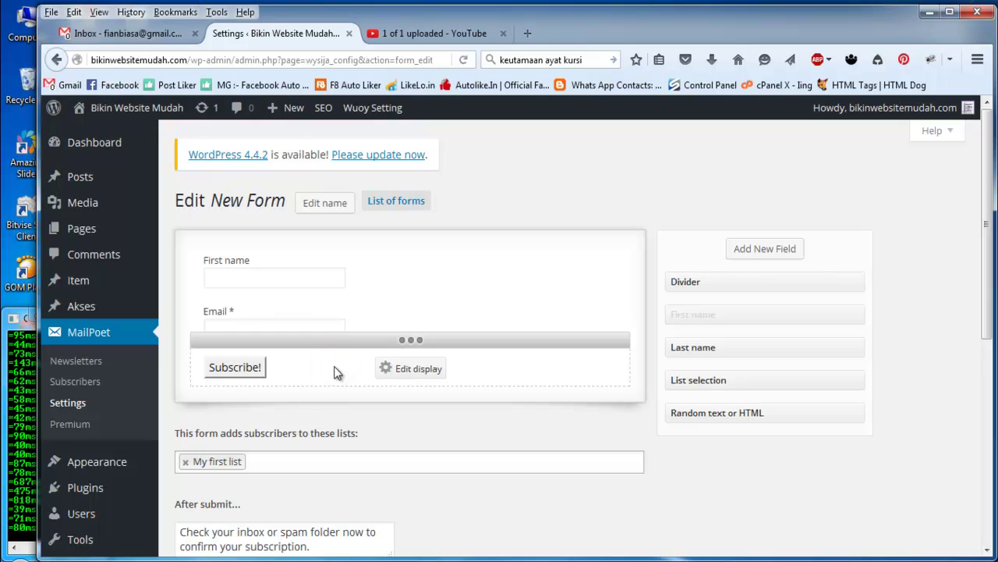
{"action": "left_click", "coordinate": [419, 372]}
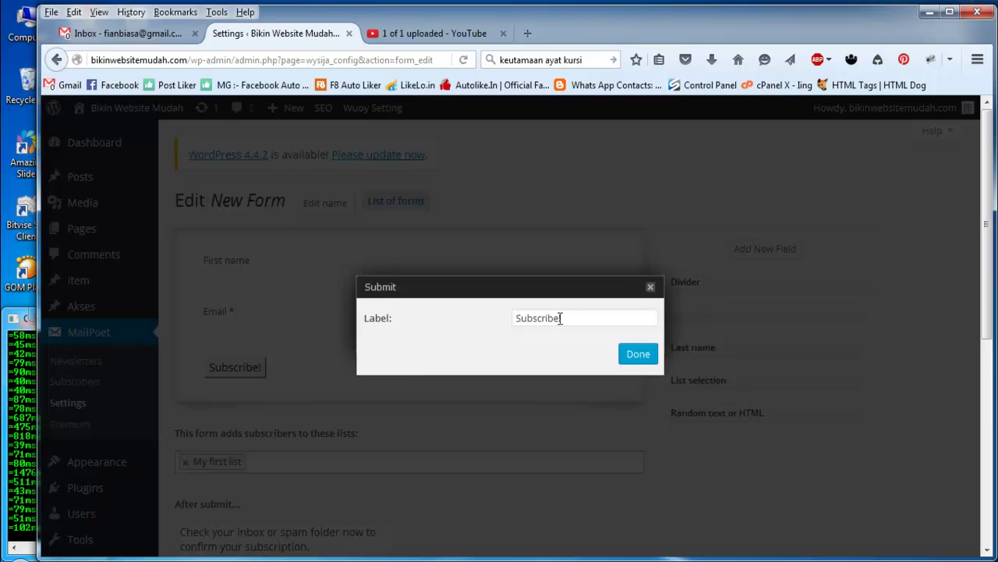
Step: Relabel the form's subscribe button to 'DAFTAR !!!'
{"action": "left_click_drag", "start_coordinate": [572, 317], "coordinate": [499, 319]}
{"action": "type", "text": "DAF"}
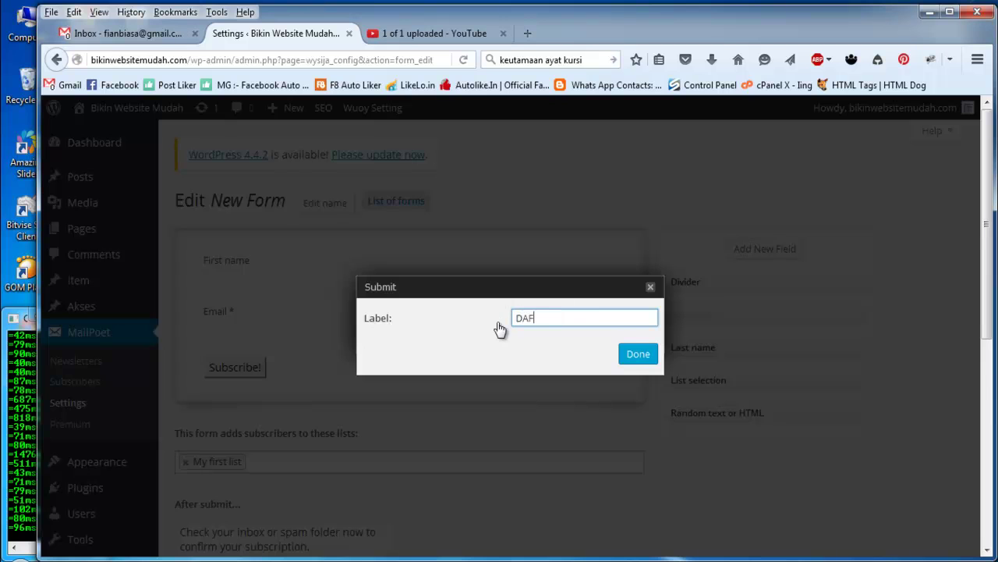
{"action": "type", "text": "TAR !!!"}
{"action": "left_click", "coordinate": [636, 355]}
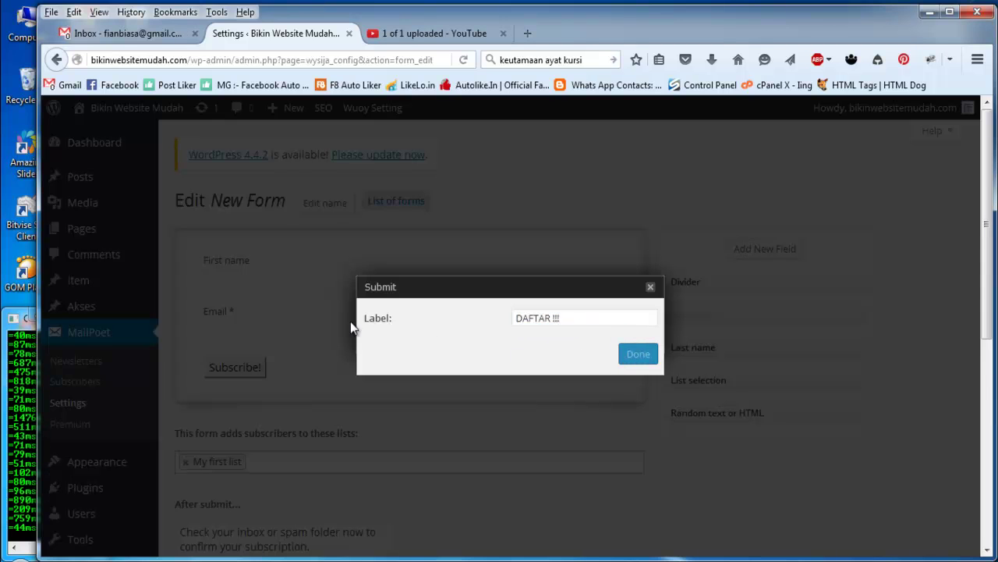
Step: Check the form's subscriber lists, save the form, and return to MailPoet Settings
{"action": "scroll", "coordinate": [416, 415], "scroll_direction": "down", "scroll_amount": 2}
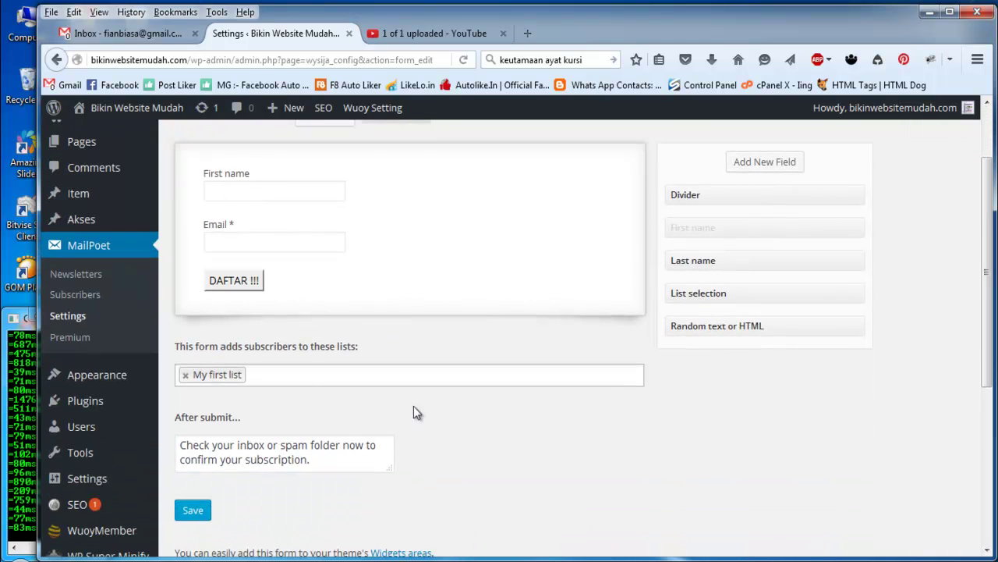
{"action": "left_click", "coordinate": [273, 371]}
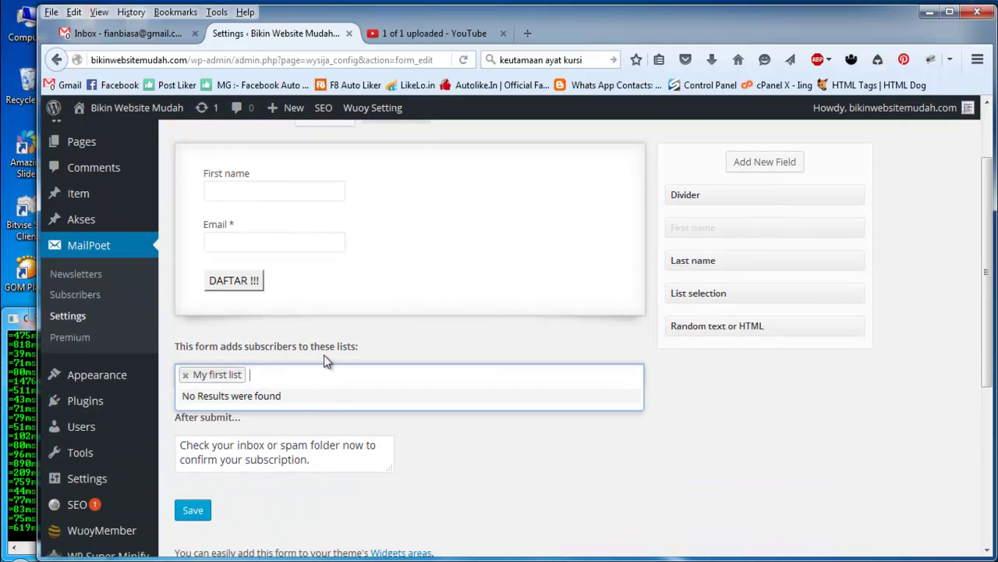
{"action": "scroll", "coordinate": [302, 340], "scroll_direction": "up", "scroll_amount": 2}
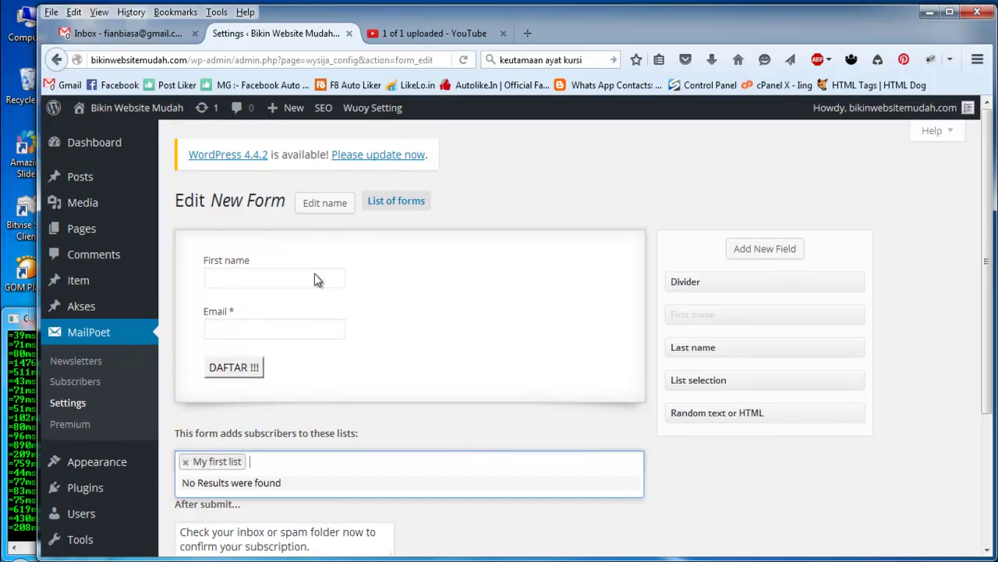
{"action": "scroll", "coordinate": [414, 279], "scroll_direction": "down", "scroll_amount": 6}
{"action": "left_click", "coordinate": [194, 338]}
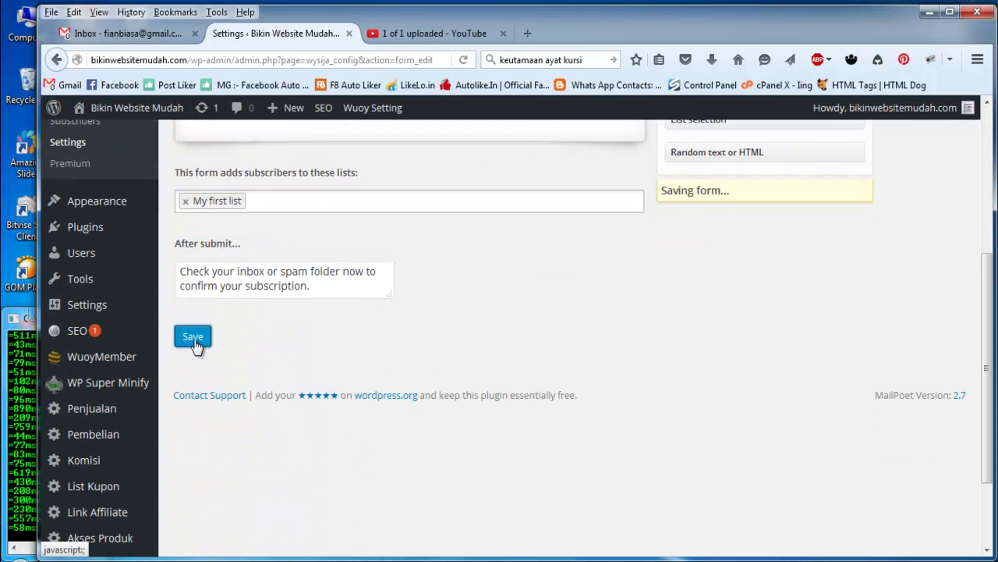
{"action": "scroll", "coordinate": [136, 252], "scroll_direction": "up", "scroll_amount": 2}
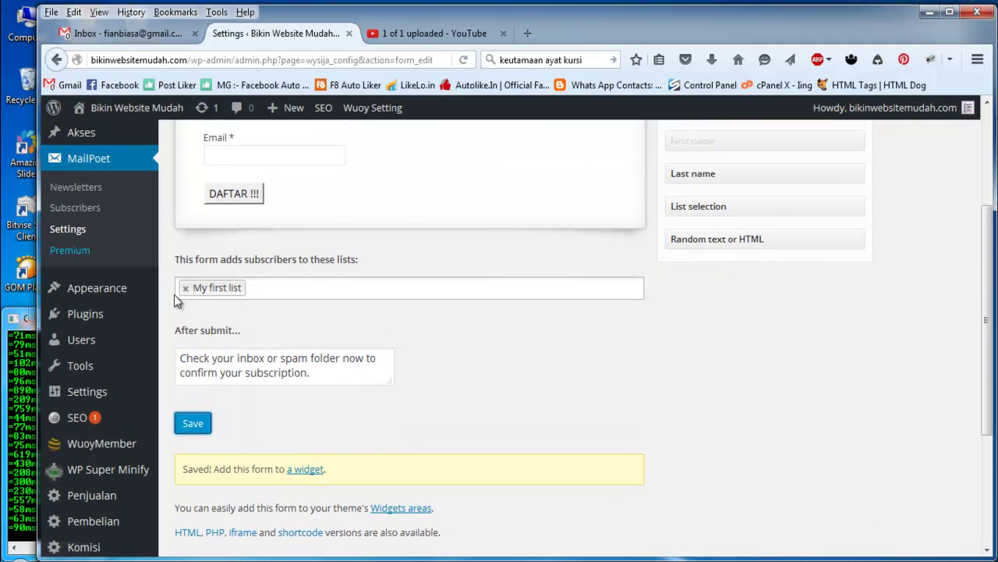
{"action": "scroll", "coordinate": [234, 417], "scroll_direction": "up", "scroll_amount": 4}
{"action": "left_click", "coordinate": [70, 404]}
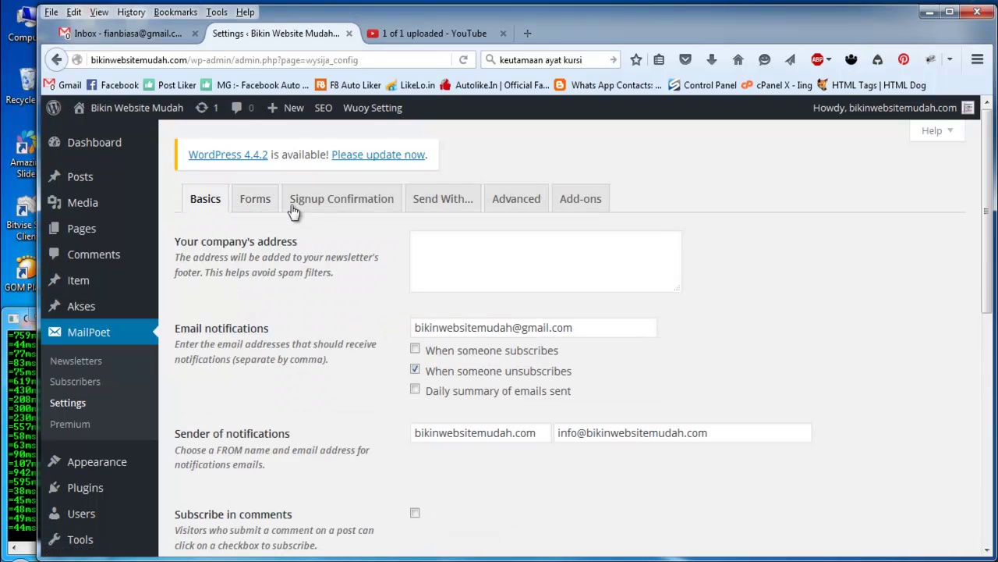
Step: Open the signup confirmation settings and review the confirmation email subject and text
{"action": "left_click", "coordinate": [248, 199]}
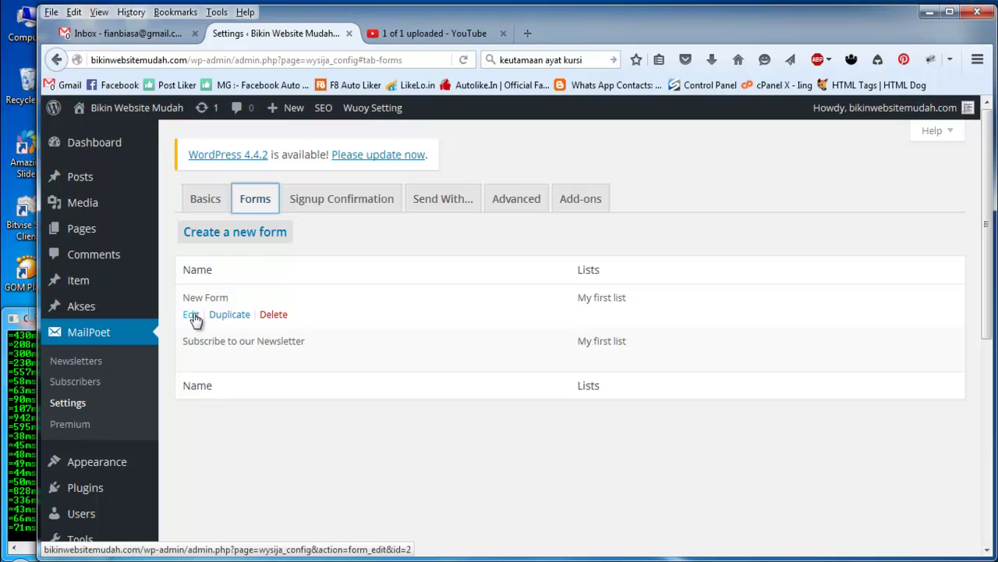
{"action": "left_click", "coordinate": [321, 205]}
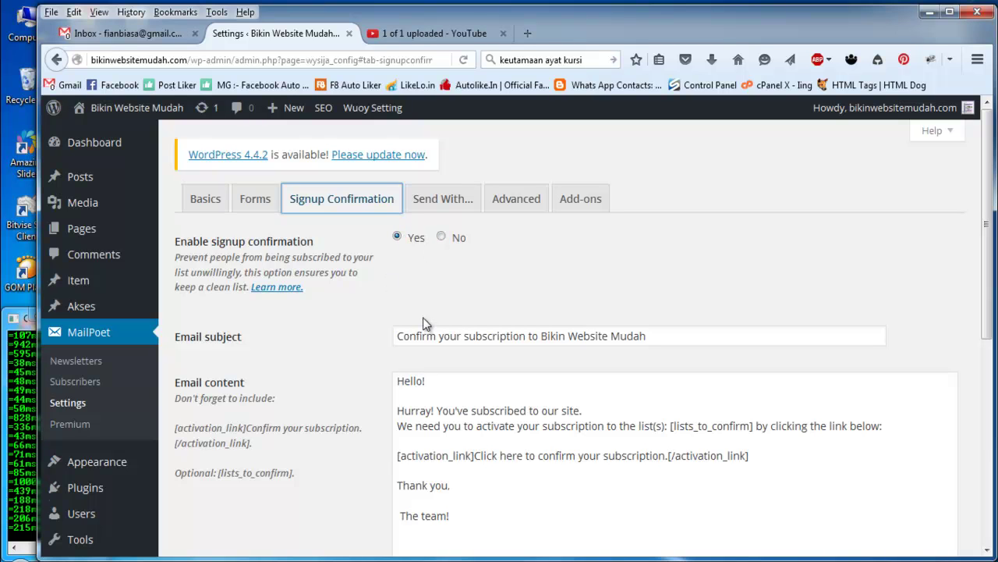
{"action": "scroll", "coordinate": [345, 330], "scroll_direction": "down", "scroll_amount": 2}
{"action": "left_click", "coordinate": [481, 249]}
{"action": "scroll", "coordinate": [350, 327], "scroll_direction": "down", "scroll_amount": 2}
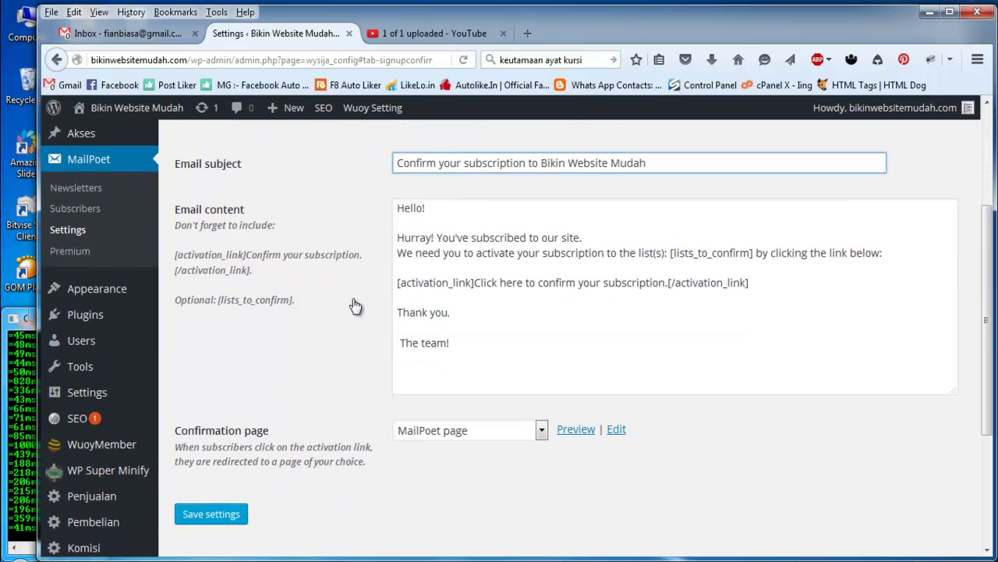
{"action": "left_click_drag", "start_coordinate": [503, 252], "coordinate": [397, 236]}
{"action": "left_click", "coordinate": [495, 336]}
{"action": "scroll", "coordinate": [495, 336], "scroll_direction": "down", "scroll_amount": 1}
{"action": "scroll", "coordinate": [495, 336], "scroll_direction": "down", "scroll_amount": 1}
Step: Keep the confirmation page on MailPoet page and show the Send With... settings
{"action": "left_click", "coordinate": [472, 341]}
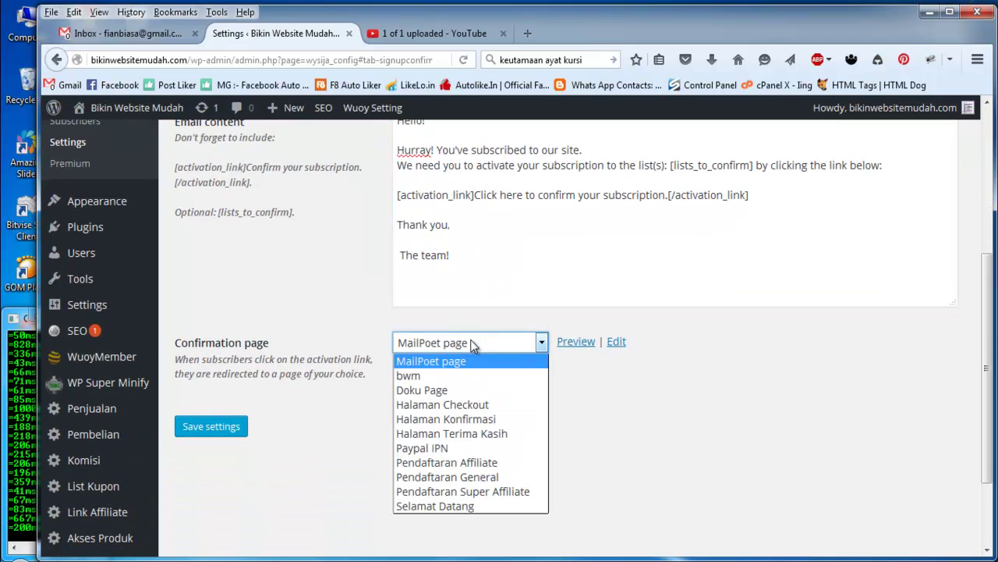
{"action": "left_click", "coordinate": [308, 310]}
{"action": "left_click", "coordinate": [468, 346]}
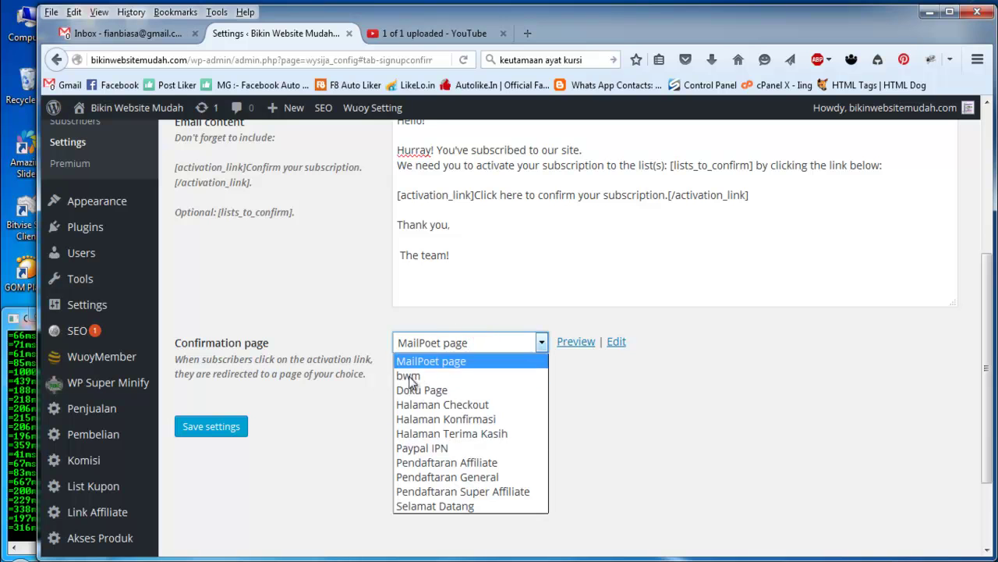
{"action": "left_click", "coordinate": [323, 285]}
{"action": "scroll", "coordinate": [383, 397], "scroll_direction": "up", "scroll_amount": 1}
{"action": "scroll", "coordinate": [384, 398], "scroll_direction": "up", "scroll_amount": 3}
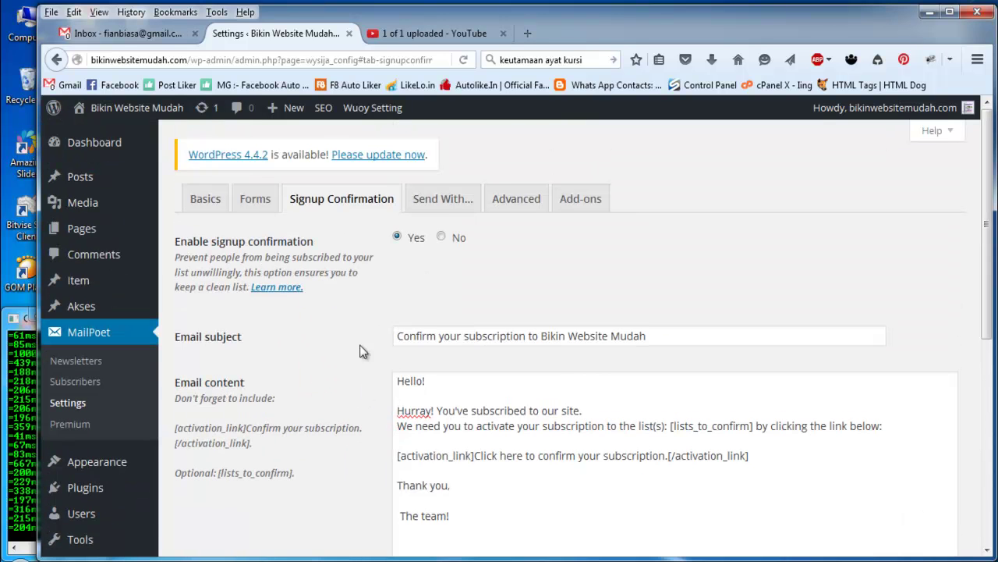
{"action": "left_click", "coordinate": [442, 198]}
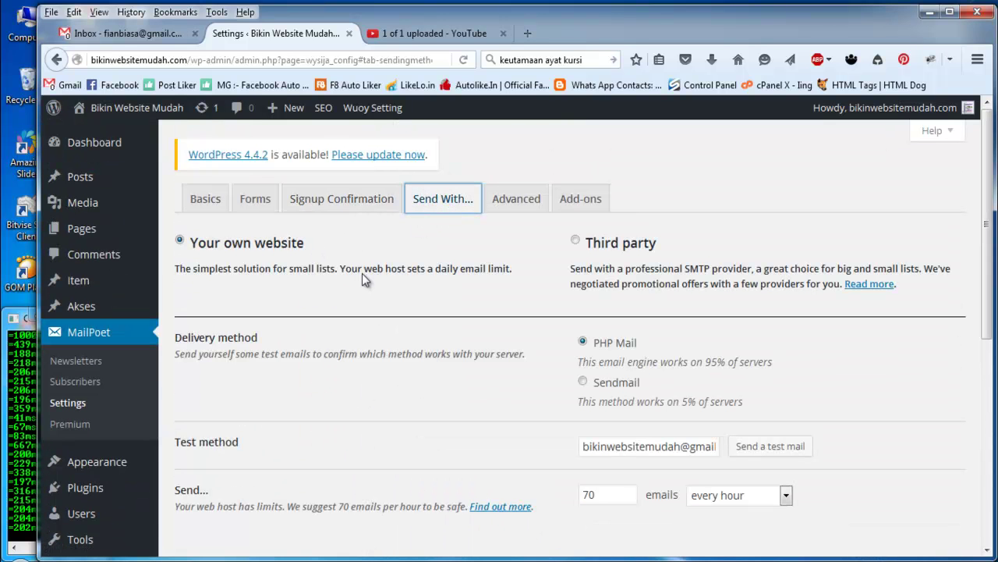
Step: Try the Third party SMTP sending option and look over its hostname fields
{"action": "left_click", "coordinate": [592, 250]}
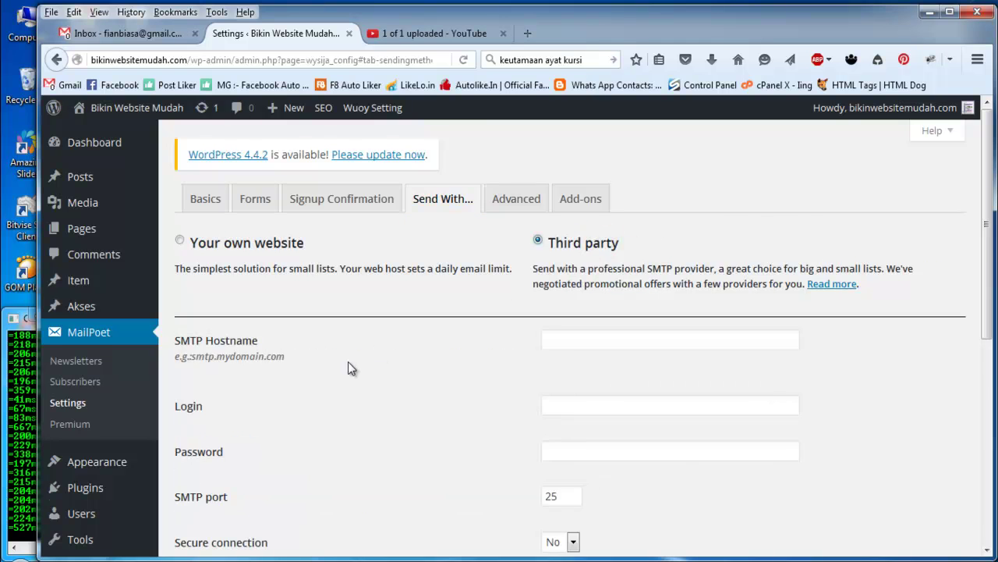
{"action": "scroll", "coordinate": [349, 367], "scroll_direction": "down", "scroll_amount": 1}
{"action": "left_click", "coordinate": [593, 252]}
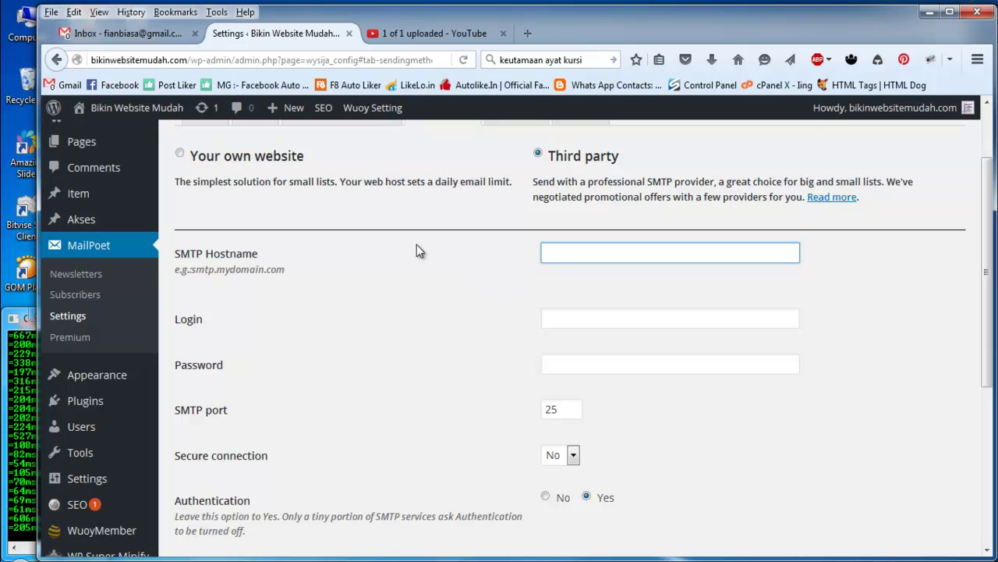
{"action": "scroll", "coordinate": [417, 250], "scroll_direction": "down", "scroll_amount": 2}
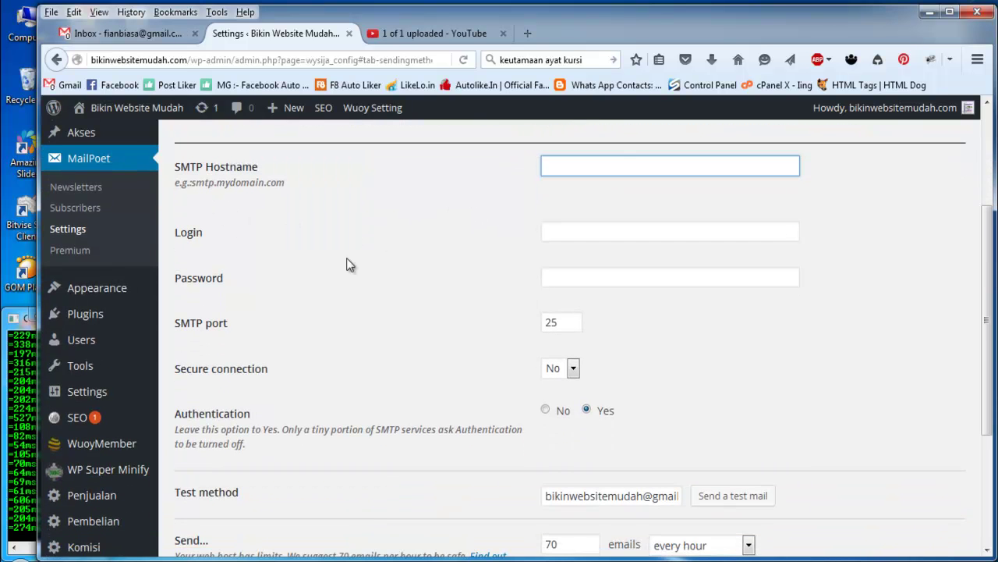
{"action": "scroll", "coordinate": [415, 295], "scroll_direction": "down", "scroll_amount": 3}
{"action": "scroll", "coordinate": [415, 290], "scroll_direction": "up", "scroll_amount": 5}
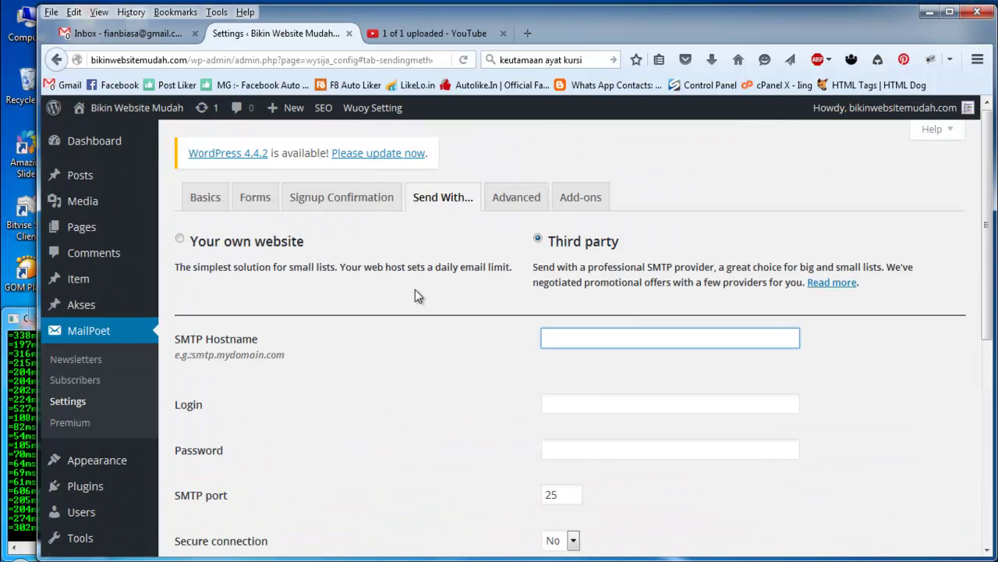
Step: Return sending to Your own website with PHP Mail and show the Advanced settings
{"action": "left_click", "coordinate": [225, 242]}
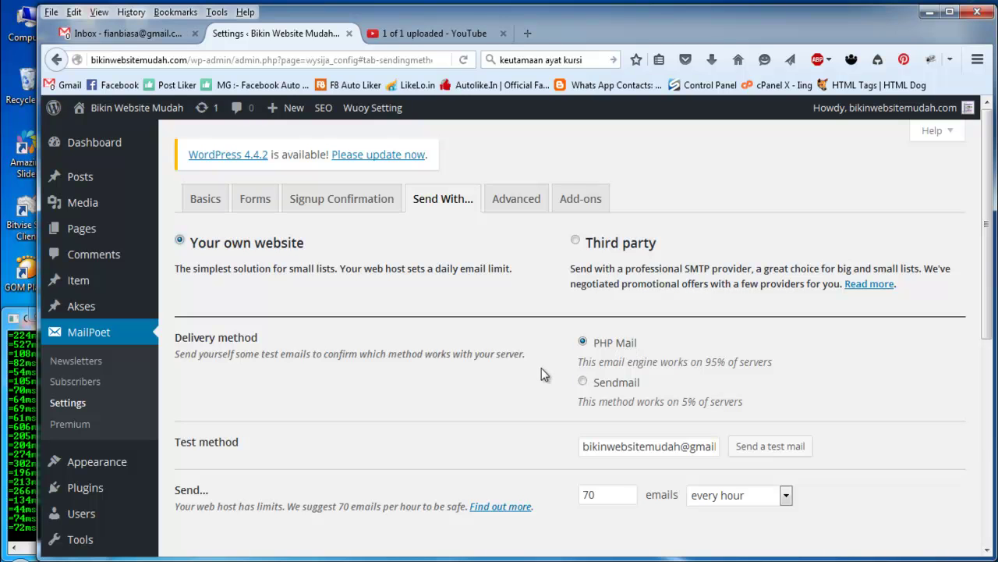
{"action": "left_click", "coordinate": [616, 386]}
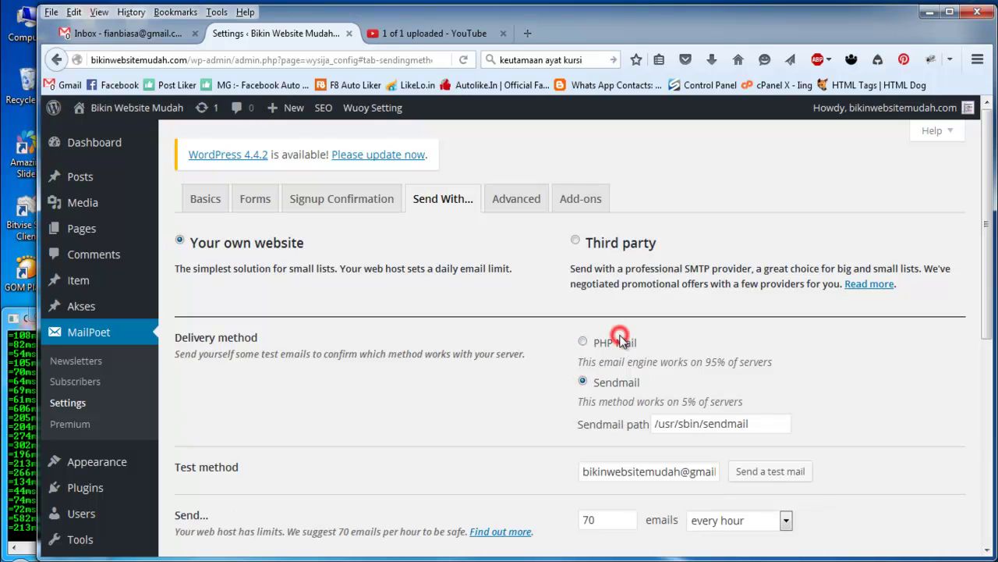
{"action": "left_click", "coordinate": [612, 344]}
{"action": "scroll", "coordinate": [511, 458], "scroll_direction": "down", "scroll_amount": 4}
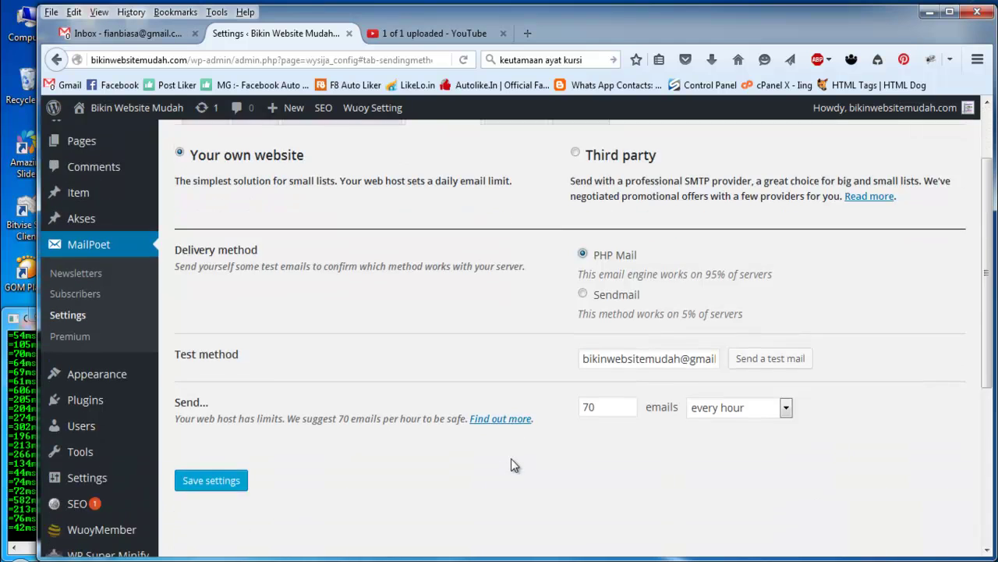
{"action": "scroll", "coordinate": [511, 449], "scroll_direction": "up", "scroll_amount": 4}
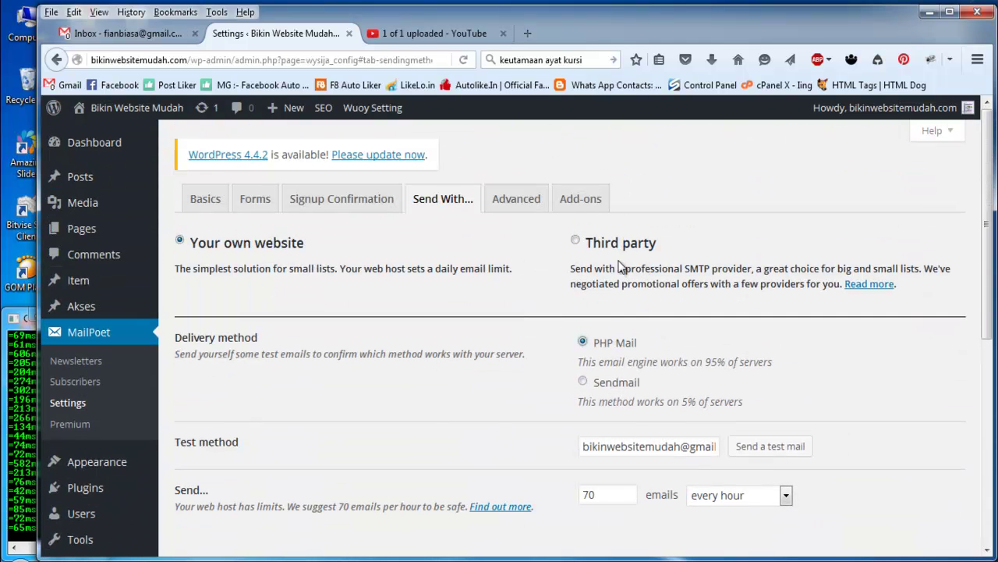
{"action": "left_click", "coordinate": [511, 206]}
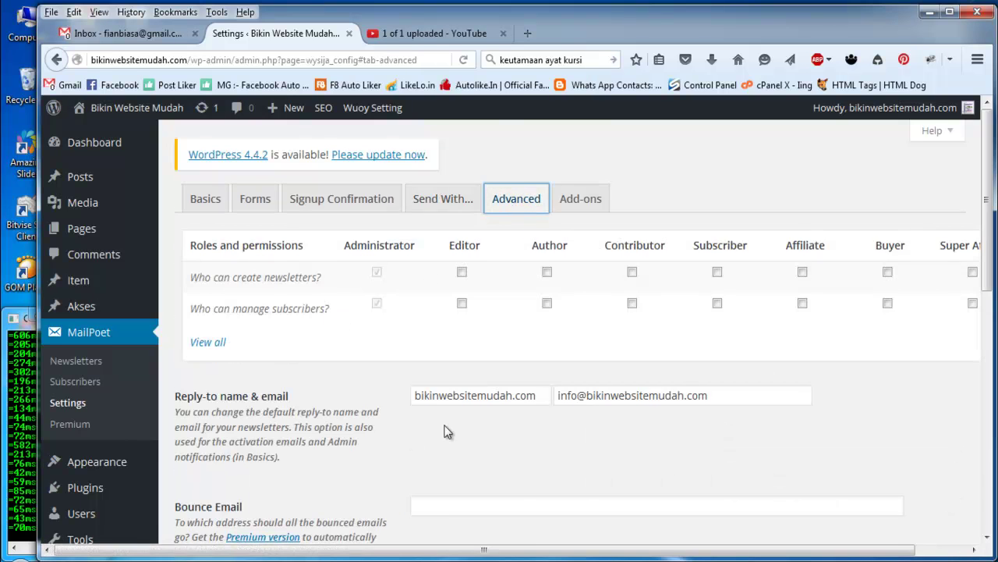
Step: Browse the available MailPoet add-ons
{"action": "scroll", "coordinate": [421, 437], "scroll_direction": "down", "scroll_amount": 5}
{"action": "scroll", "coordinate": [445, 430], "scroll_direction": "down", "scroll_amount": 2}
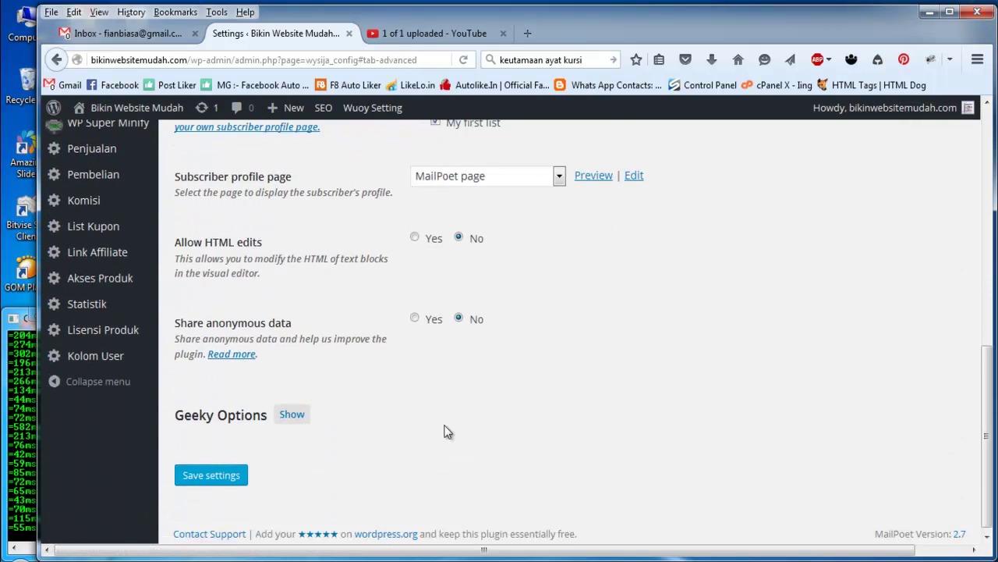
{"action": "scroll", "coordinate": [446, 430], "scroll_direction": "up", "scroll_amount": 8}
{"action": "left_click", "coordinate": [575, 196]}
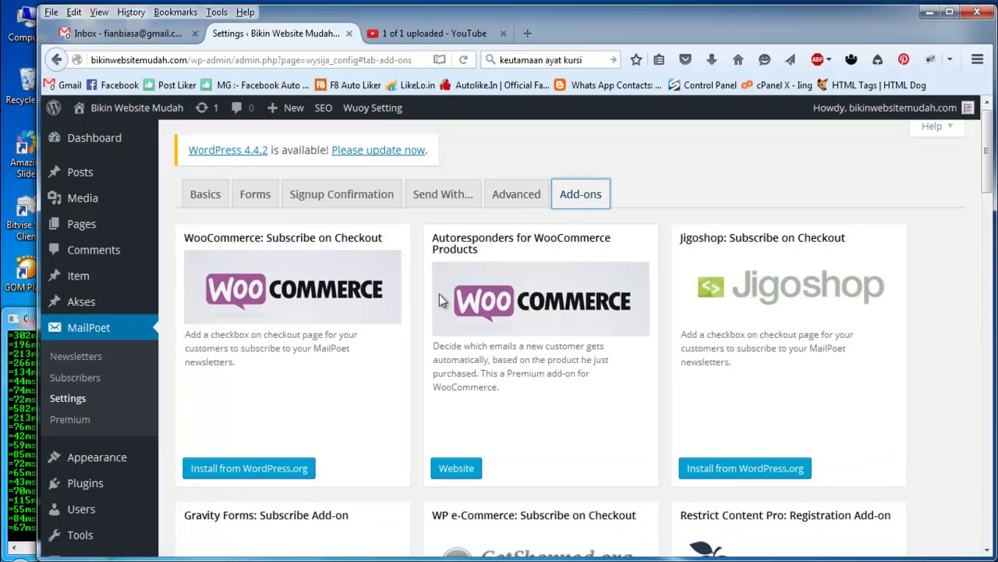
Step: Save the MailPoet Basics settings and open the Subscribers overview
{"action": "left_click", "coordinate": [224, 205]}
{"action": "scroll", "coordinate": [359, 367], "scroll_direction": "down", "scroll_amount": 10}
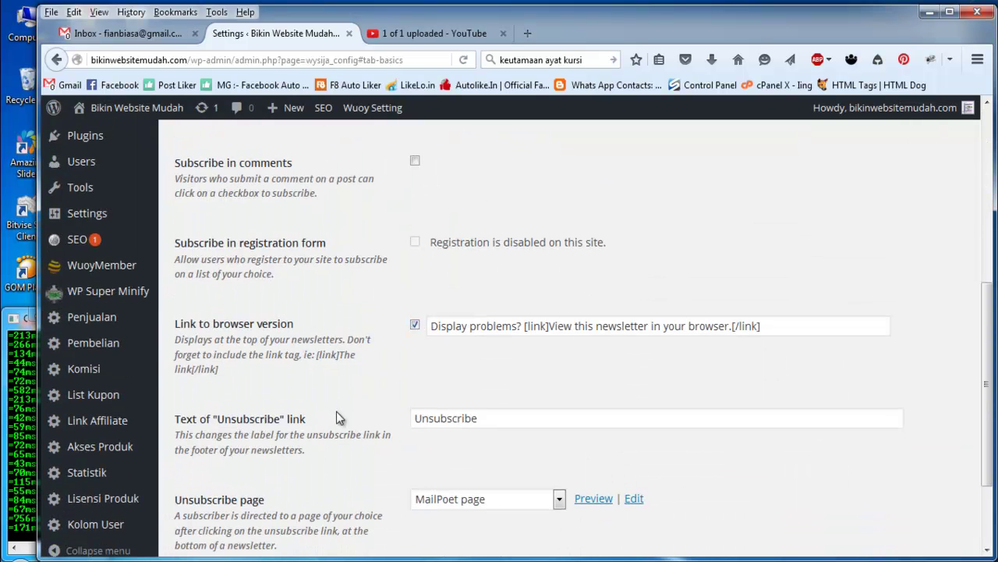
{"action": "left_click", "coordinate": [210, 483]}
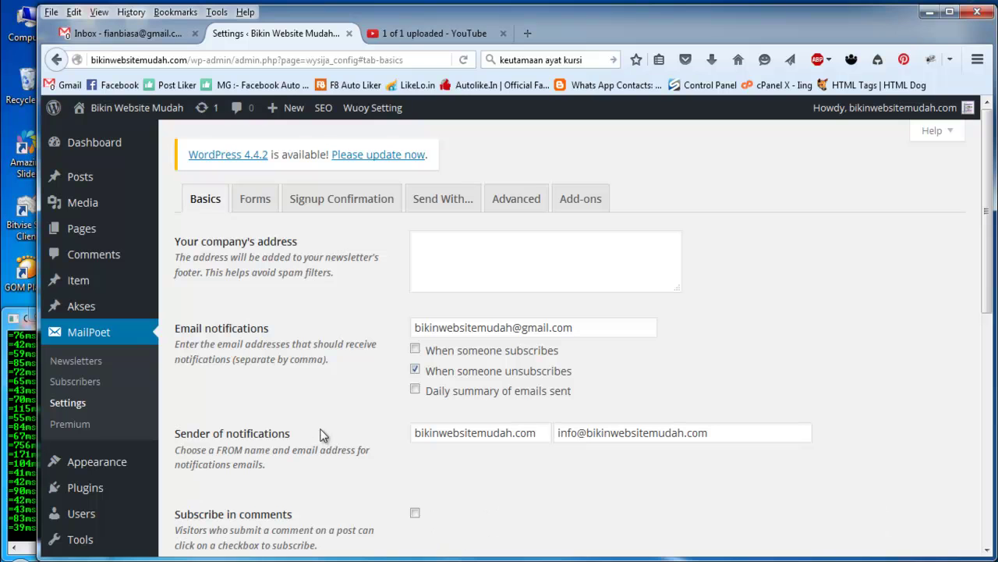
{"action": "left_click", "coordinate": [76, 381]}
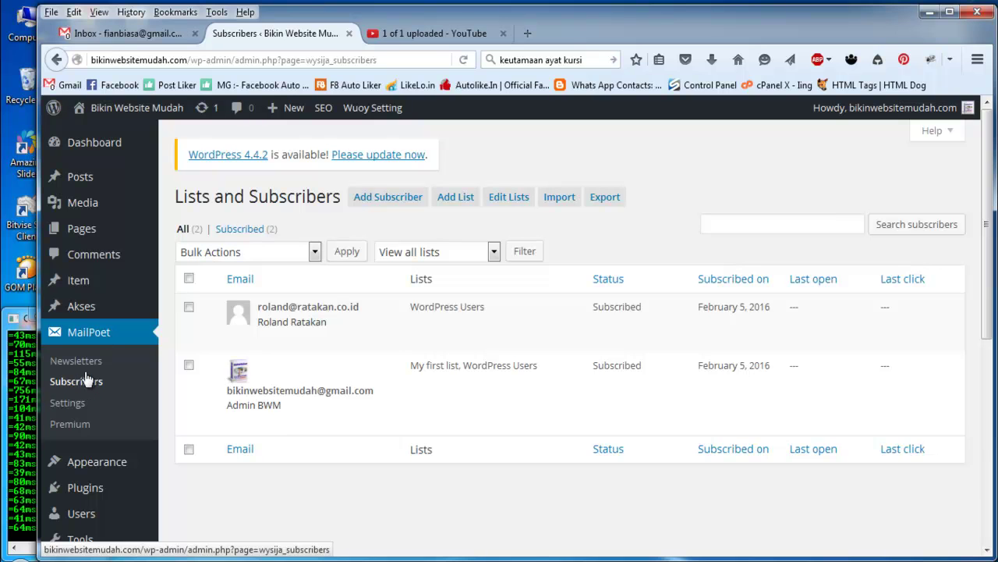
Step: Create a subscriber list named 'Pembeli' with description 'ini khusus pembeli'
{"action": "left_click", "coordinate": [456, 200]}
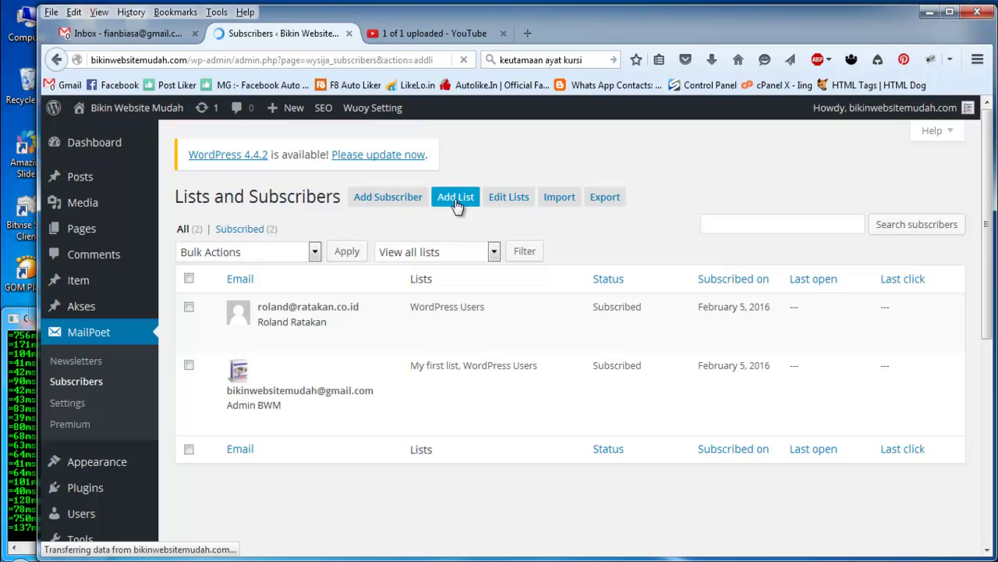
{"action": "left_click", "coordinate": [371, 243]}
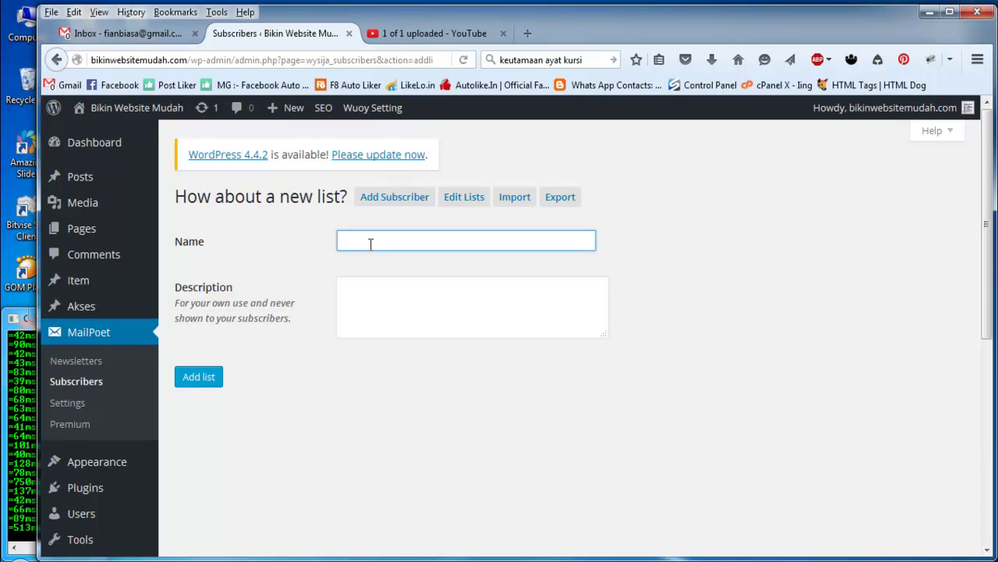
{"action": "type", "text": "Pembeli"}
{"action": "key", "text": "Tab"}
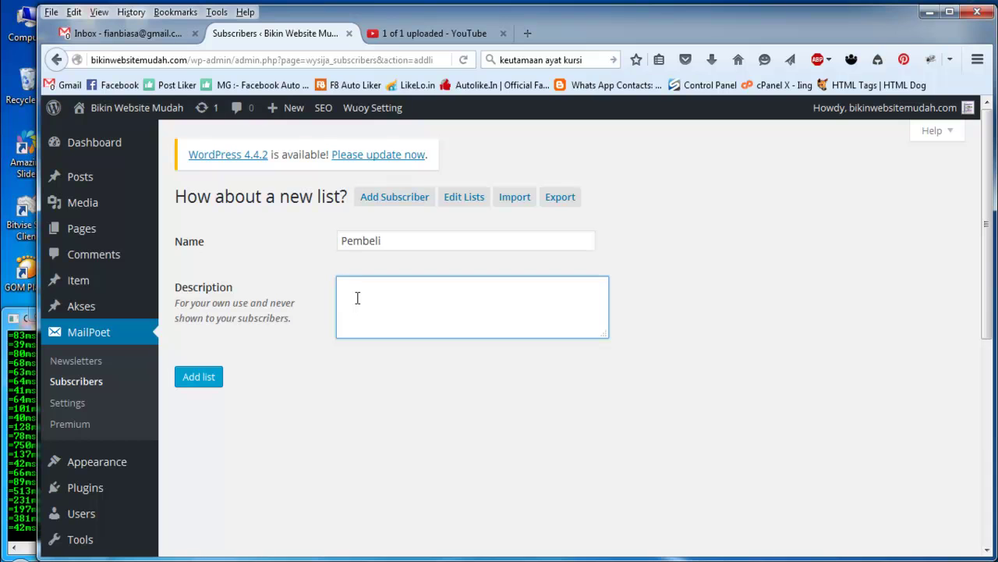
{"action": "type", "text": "ini kh"}
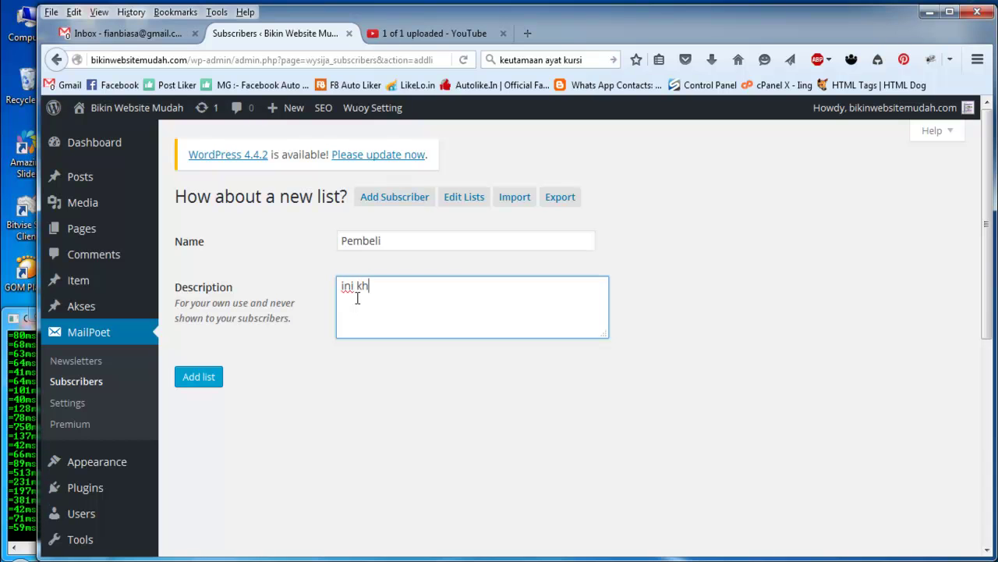
{"action": "type", "text": "usus pembeli"}
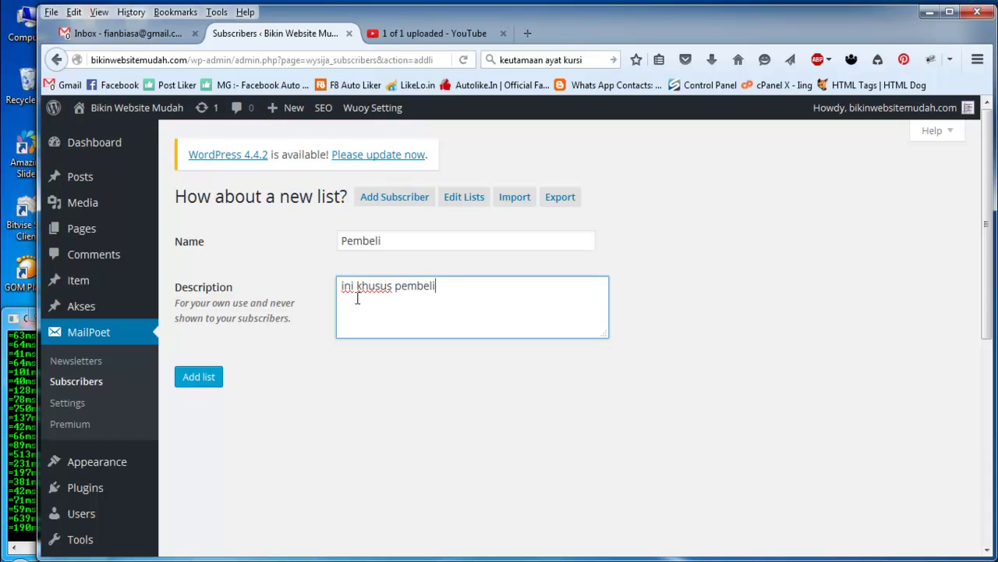
{"action": "left_click", "coordinate": [195, 378]}
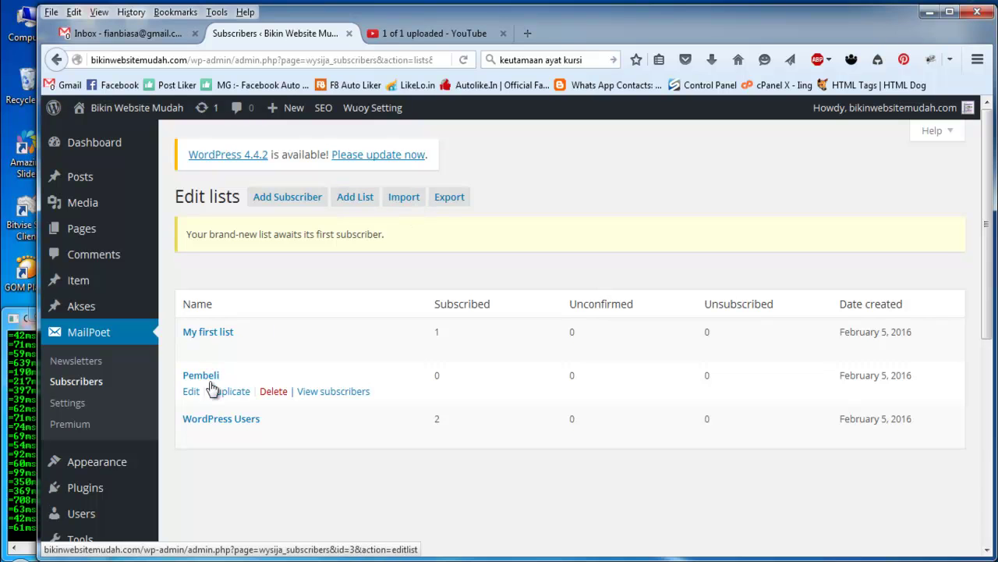
Step: Look at the Import Subscribers form, then go to the newsletters list
{"action": "left_click", "coordinate": [402, 204]}
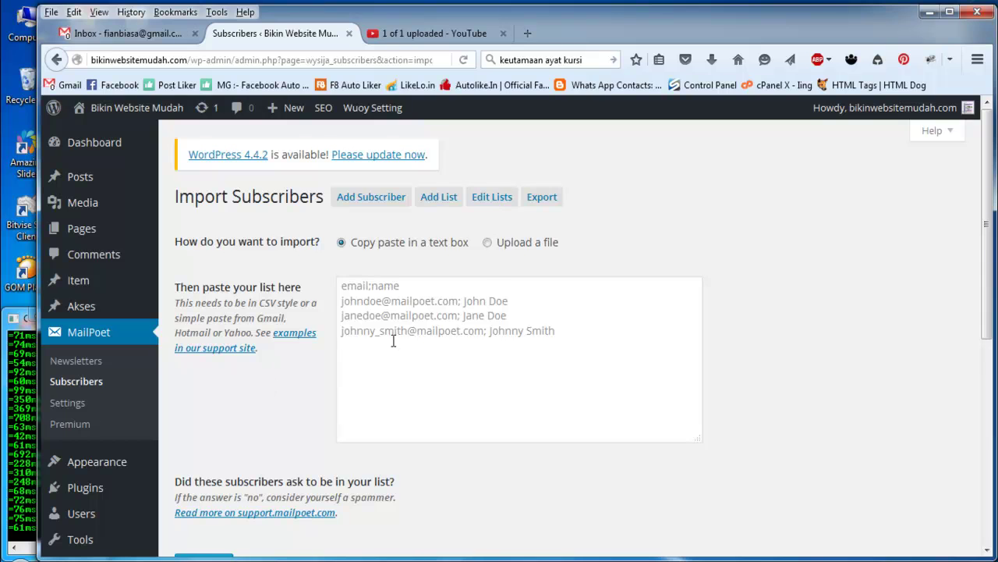
{"action": "left_click", "coordinate": [393, 339]}
{"action": "left_click", "coordinate": [303, 264]}
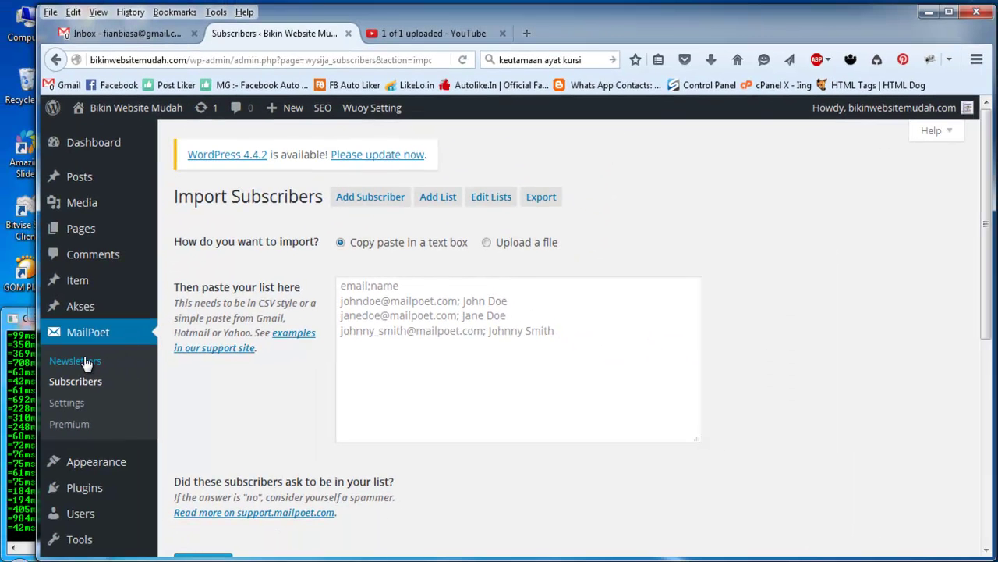
{"action": "left_click", "coordinate": [84, 363]}
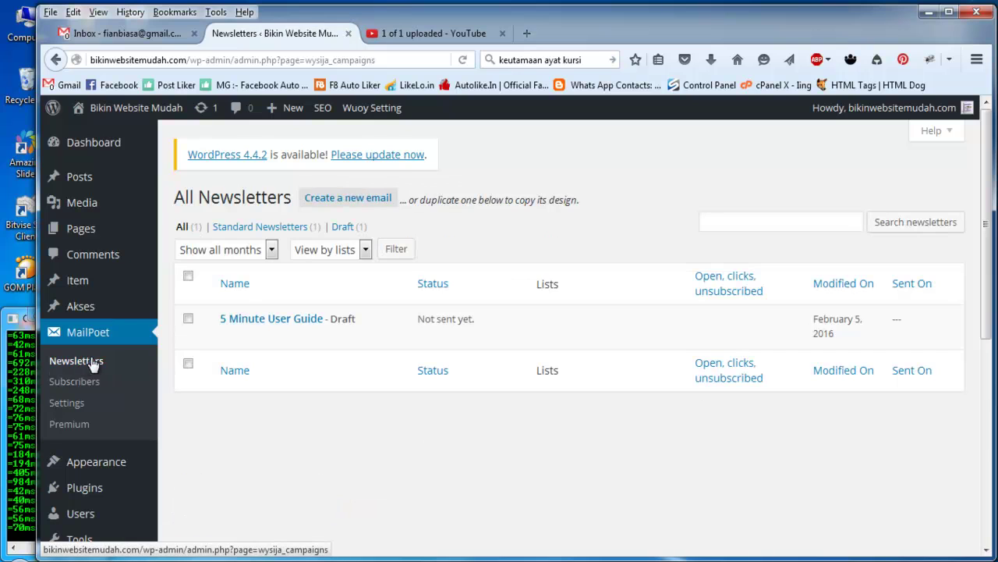
Step: Start a new automatic newsletter triggered when someone subscribes to the Pembeli list
{"action": "left_click", "coordinate": [361, 200]}
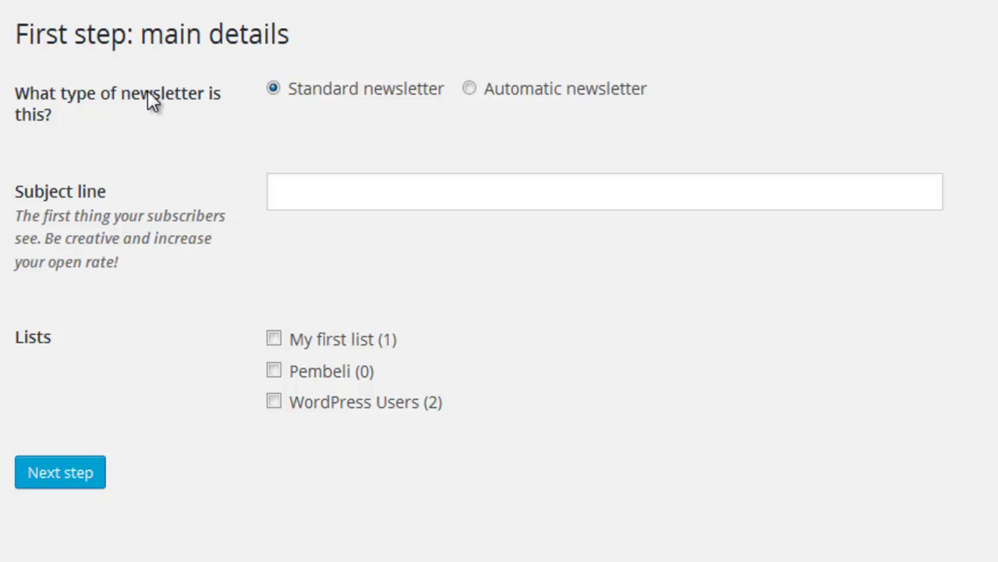
{"action": "left_click", "coordinate": [551, 91]}
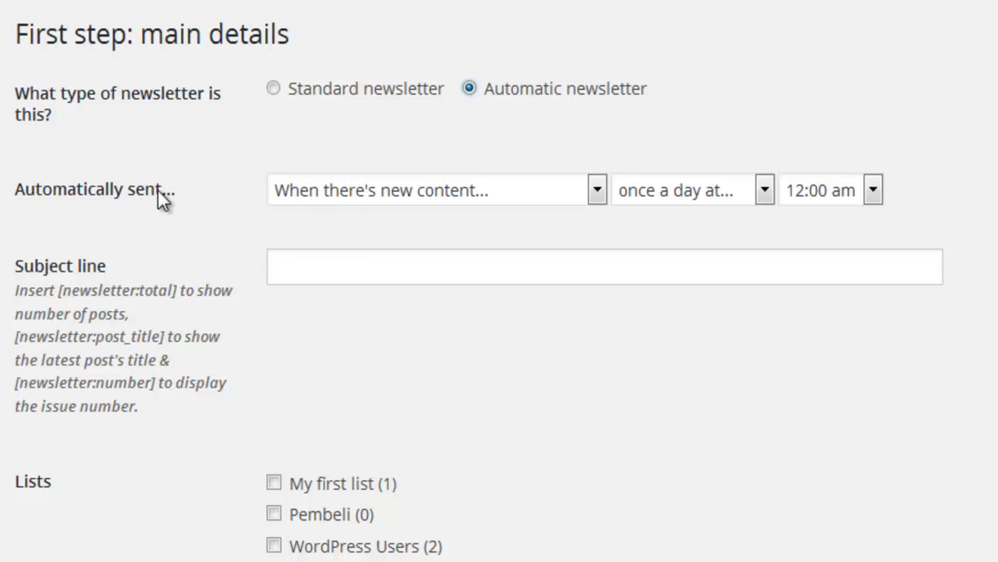
{"action": "left_click", "coordinate": [413, 201]}
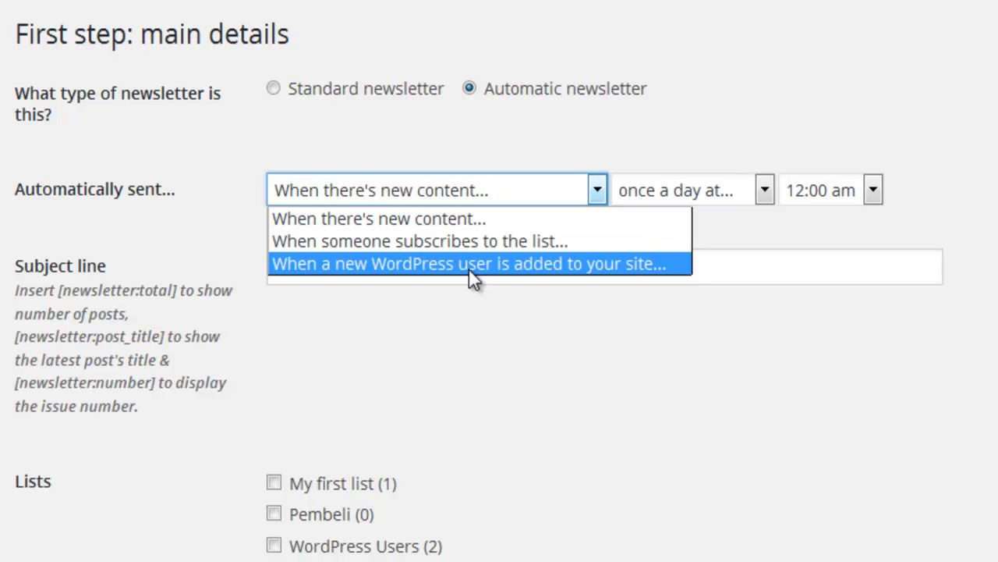
{"action": "left_click", "coordinate": [425, 240]}
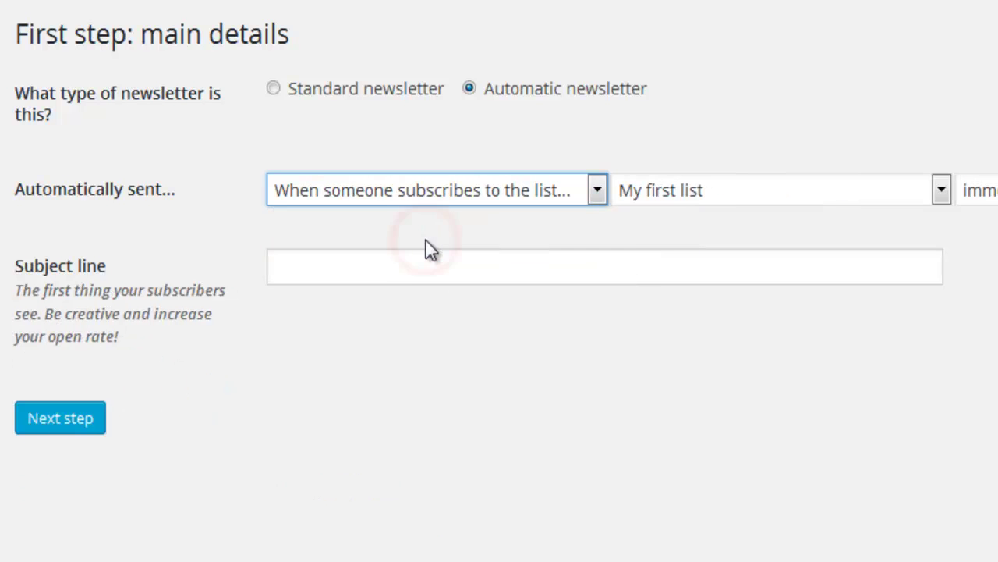
{"action": "left_click", "coordinate": [700, 191]}
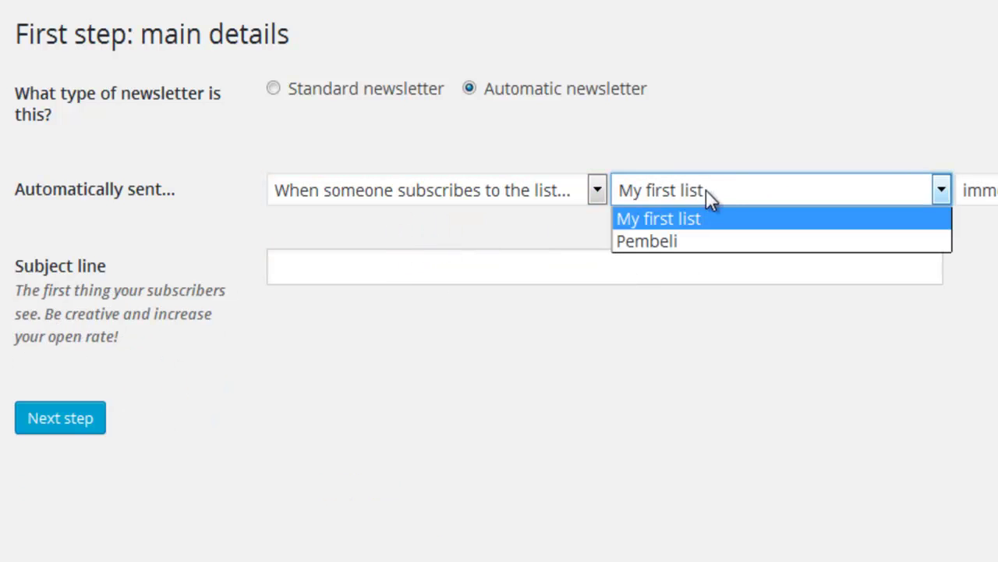
{"action": "left_click", "coordinate": [668, 241]}
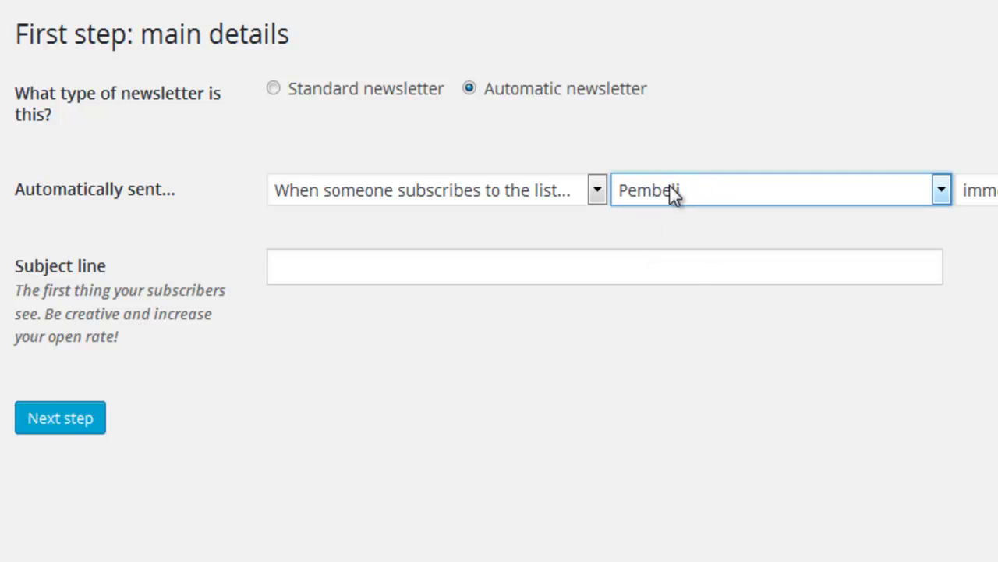
{"action": "left_click", "coordinate": [685, 189]}
{"action": "left_click", "coordinate": [680, 243]}
Step: Try the hours, days and weeks delays, settling on 'day(s) after' with no number
{"action": "left_click", "coordinate": [896, 188]}
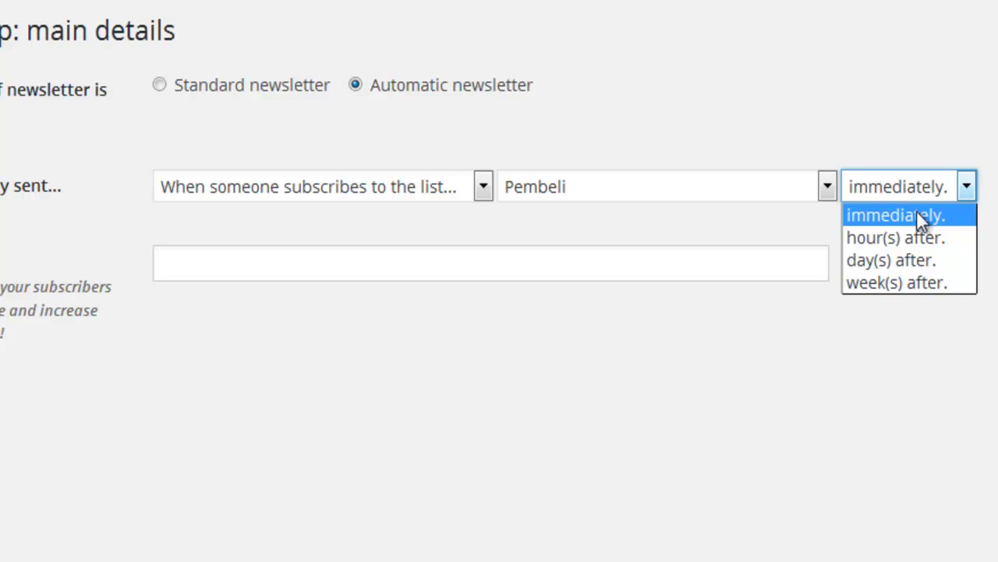
{"action": "left_click", "coordinate": [940, 238]}
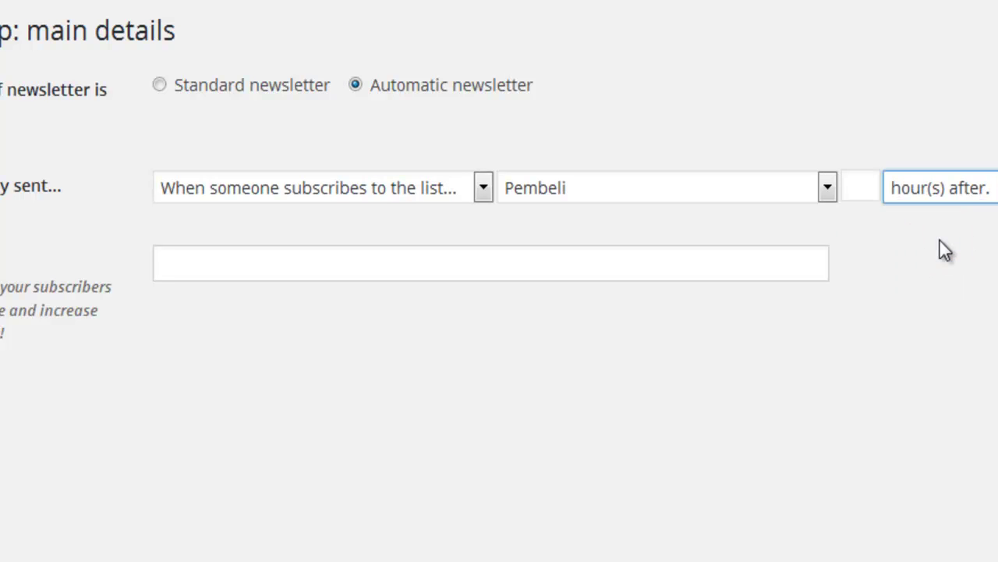
{"action": "left_click", "coordinate": [948, 198]}
{"action": "left_click", "coordinate": [951, 262]}
{"action": "left_click", "coordinate": [931, 190]}
{"action": "left_click", "coordinate": [943, 288]}
{"action": "left_click", "coordinate": [964, 189]}
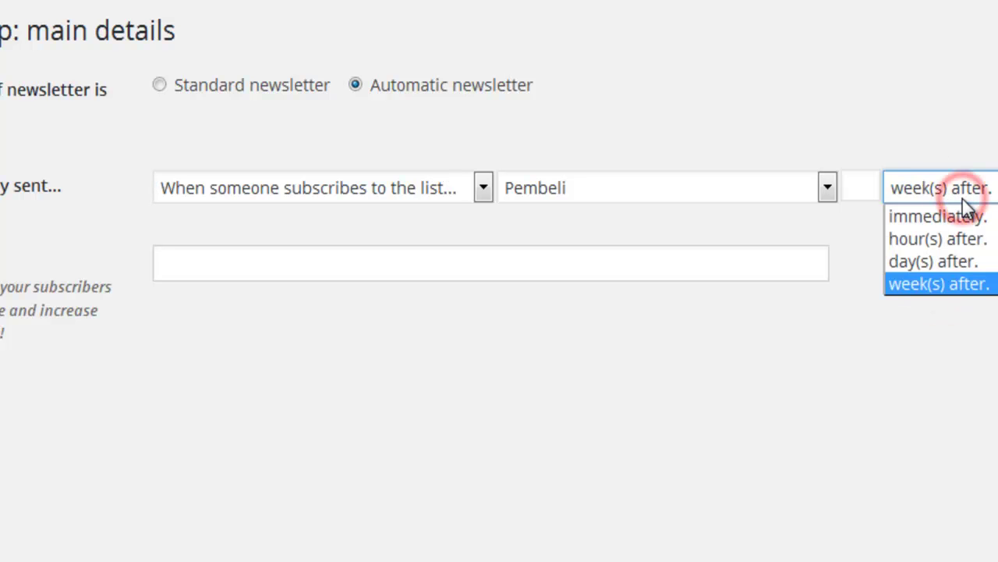
{"action": "left_click", "coordinate": [852, 187]}
{"action": "left_click", "coordinate": [844, 191]}
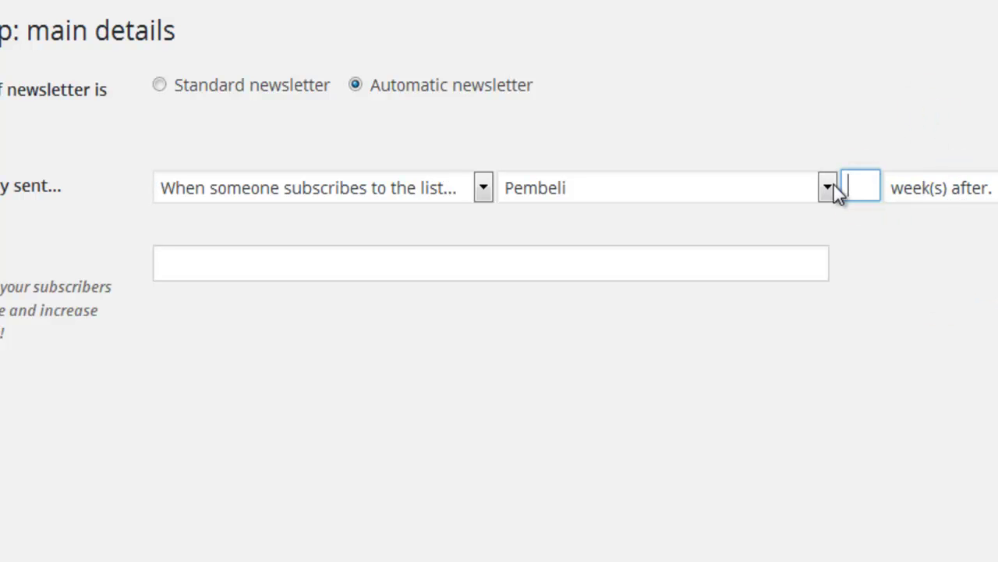
{"action": "left_click", "coordinate": [927, 190]}
{"action": "left_click", "coordinate": [945, 265]}
{"action": "left_click", "coordinate": [895, 244]}
{"action": "left_click", "coordinate": [862, 186]}
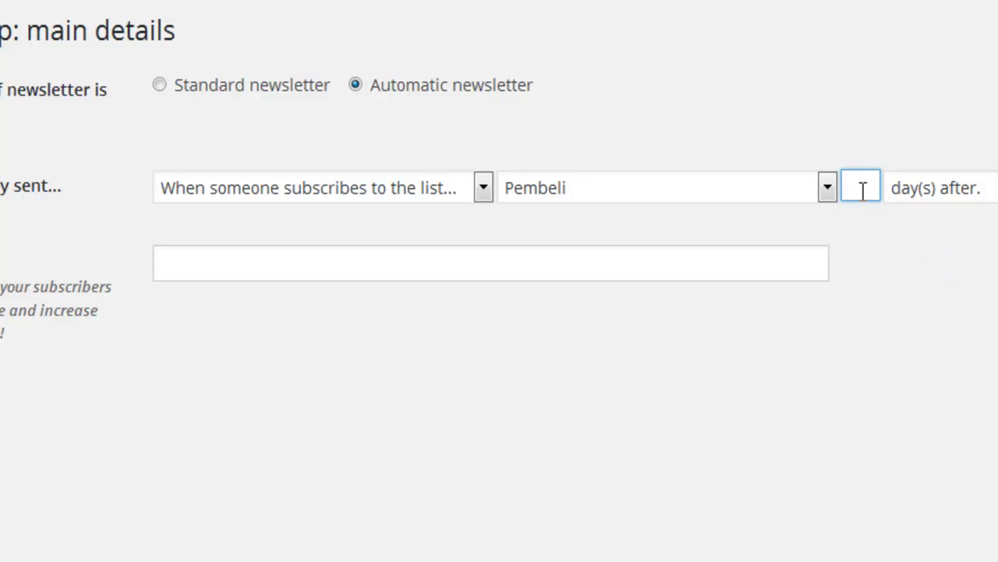
{"action": "left_click", "coordinate": [527, 263]}
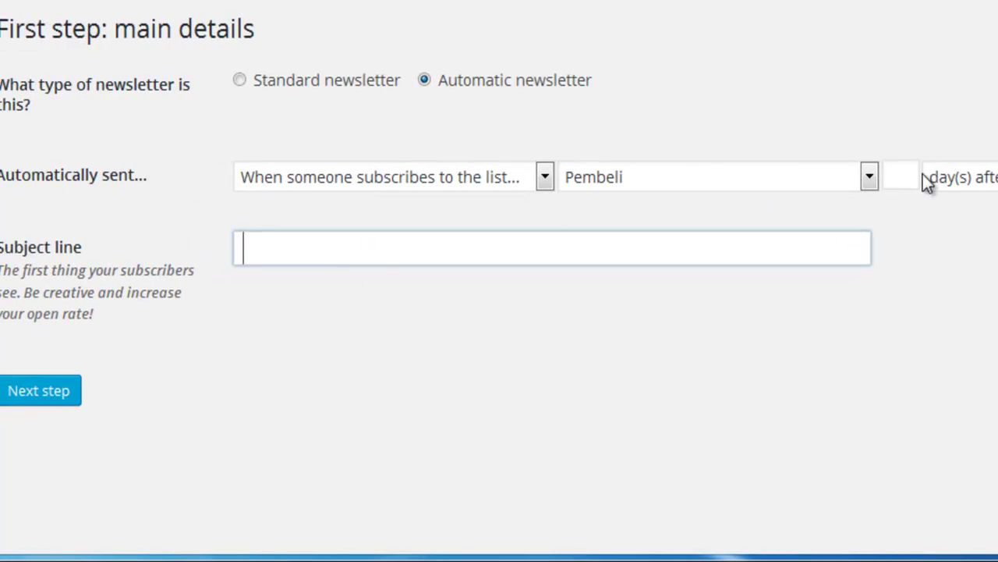
Step: Briefly switch to a standard newsletter sent to the Pembeli list
{"action": "left_click", "coordinate": [375, 177]}
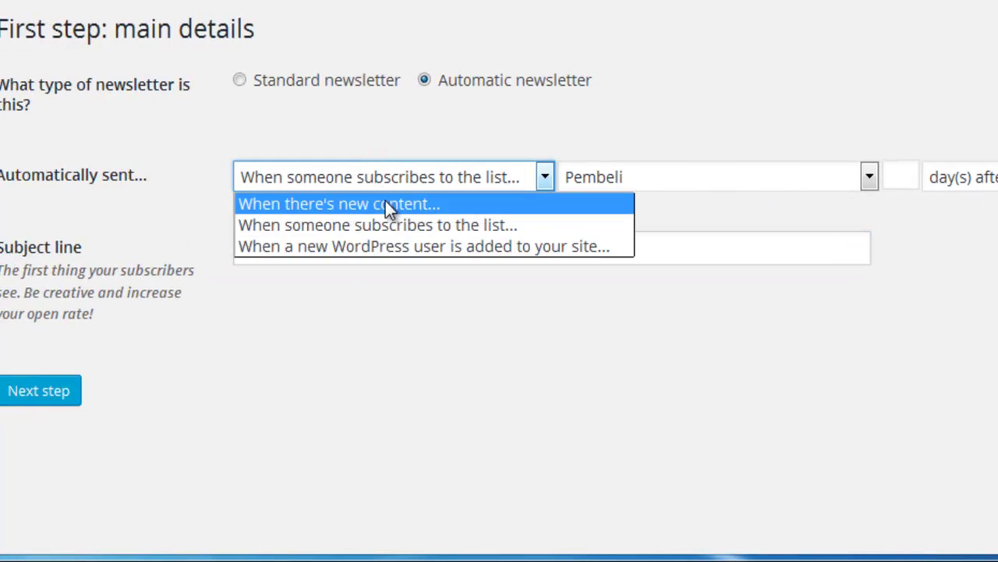
{"action": "left_click", "coordinate": [320, 85]}
{"action": "left_click", "coordinate": [322, 89]}
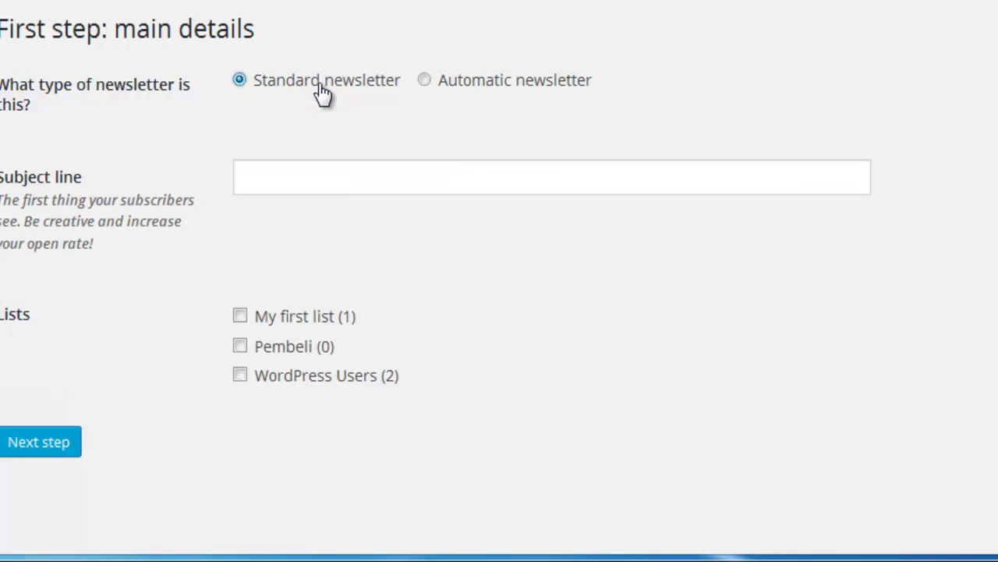
{"action": "left_click", "coordinate": [341, 182]}
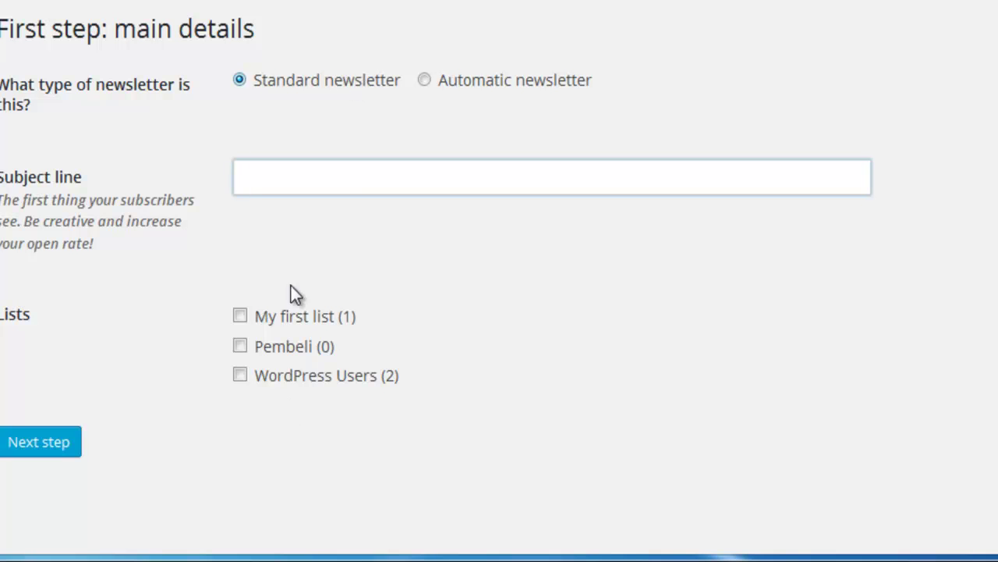
{"action": "left_click", "coordinate": [274, 347]}
{"action": "left_click", "coordinate": [281, 231]}
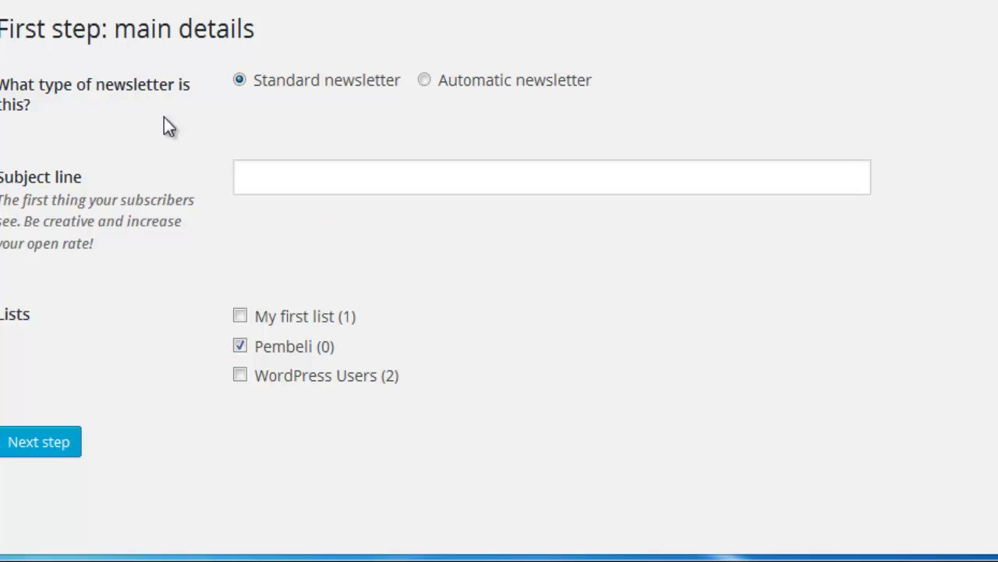
Step: Return to automatic, send immediately on Pembeli subscription, with subject 'Selamat Bergabung'
{"action": "left_click", "coordinate": [452, 86]}
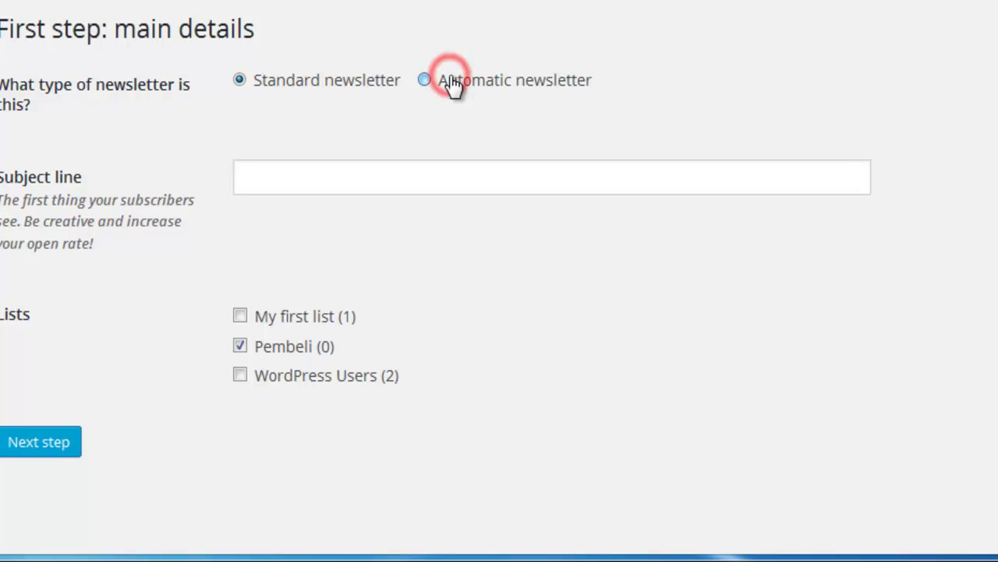
{"action": "left_click", "coordinate": [442, 178]}
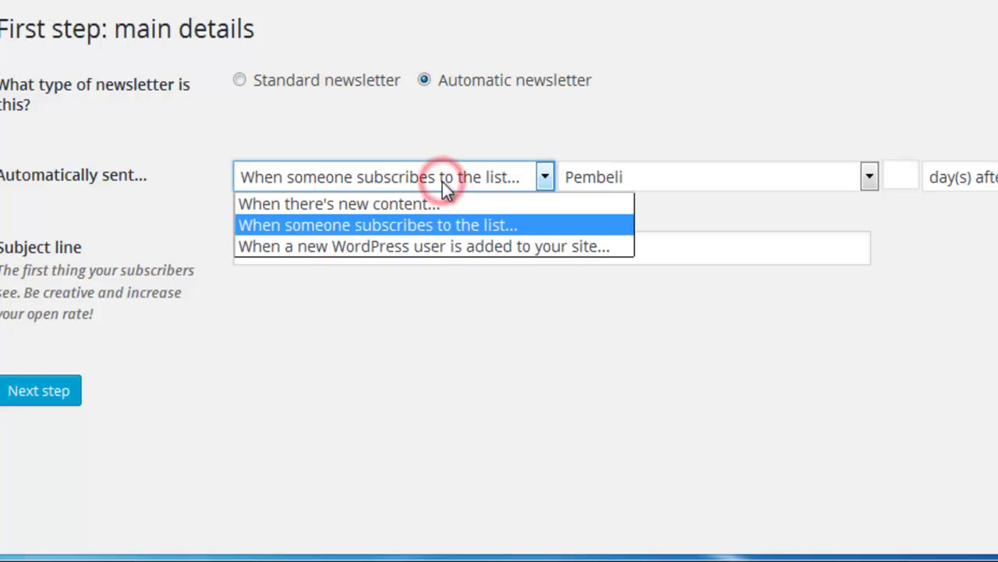
{"action": "left_click", "coordinate": [437, 225]}
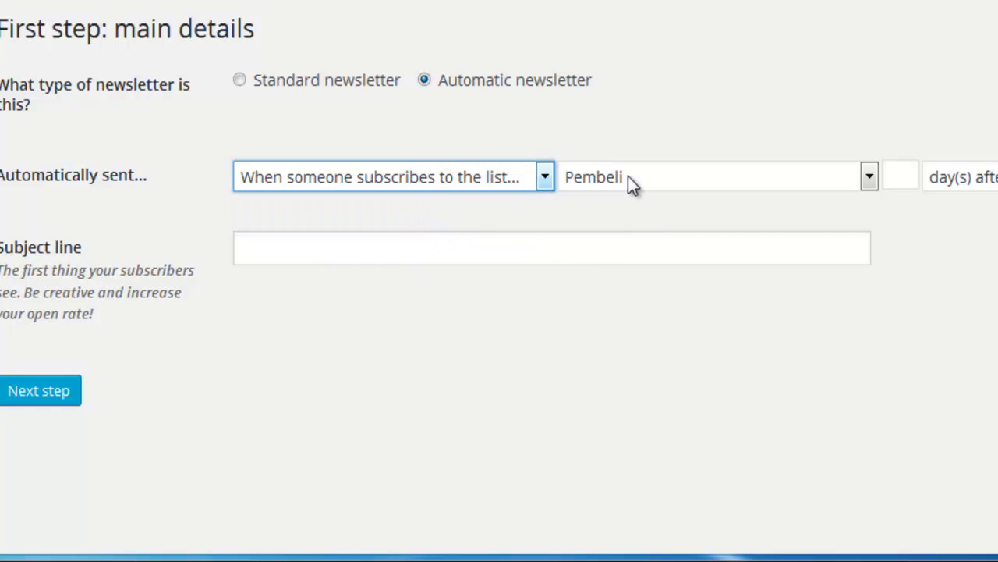
{"action": "left_click", "coordinate": [640, 195]}
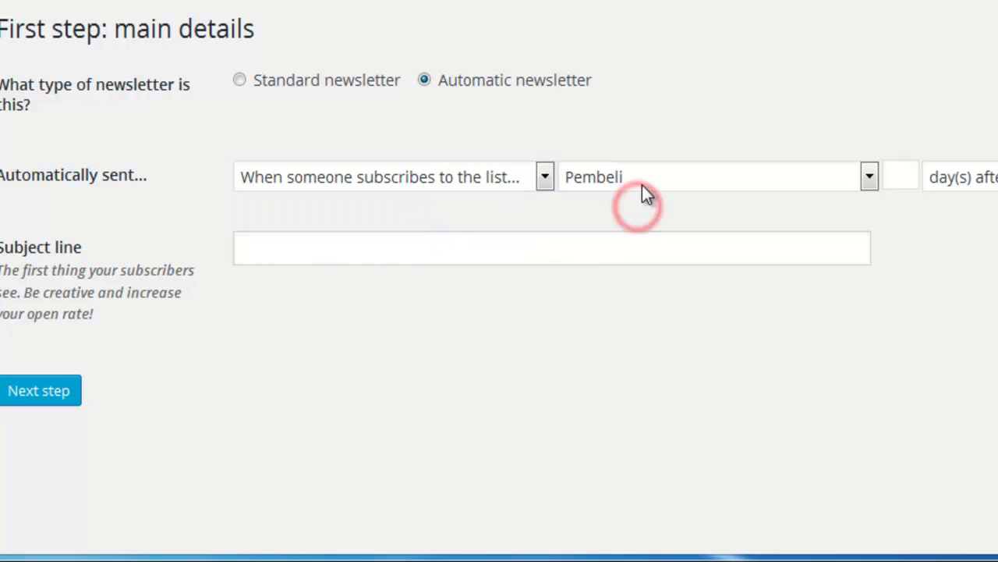
{"action": "left_click", "coordinate": [992, 177]}
{"action": "left_click", "coordinate": [960, 207]}
{"action": "left_click", "coordinate": [926, 208]}
{"action": "left_click", "coordinate": [301, 239]}
{"action": "type", "text": "Sela"}
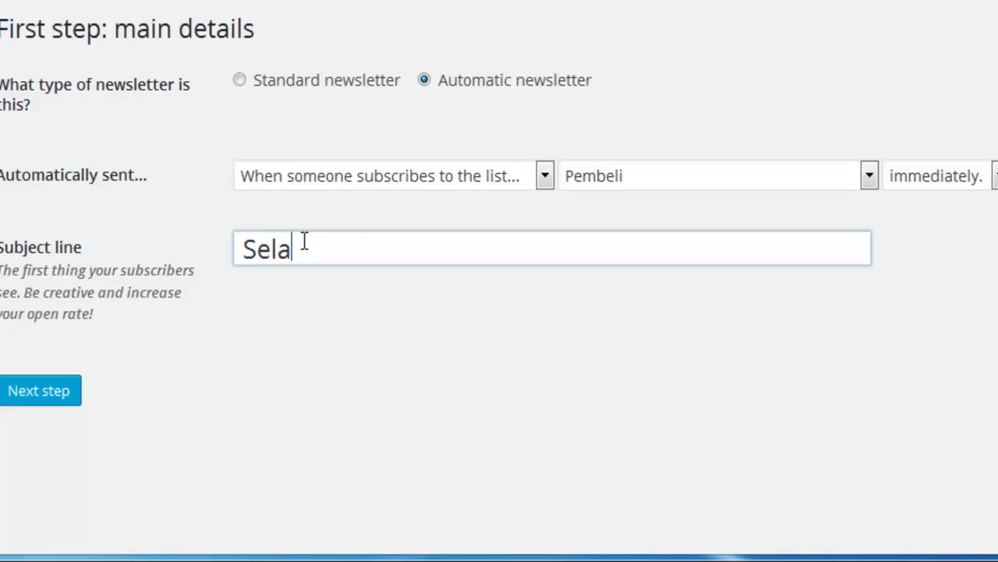
{"action": "type", "text": "mat Bergabung"}
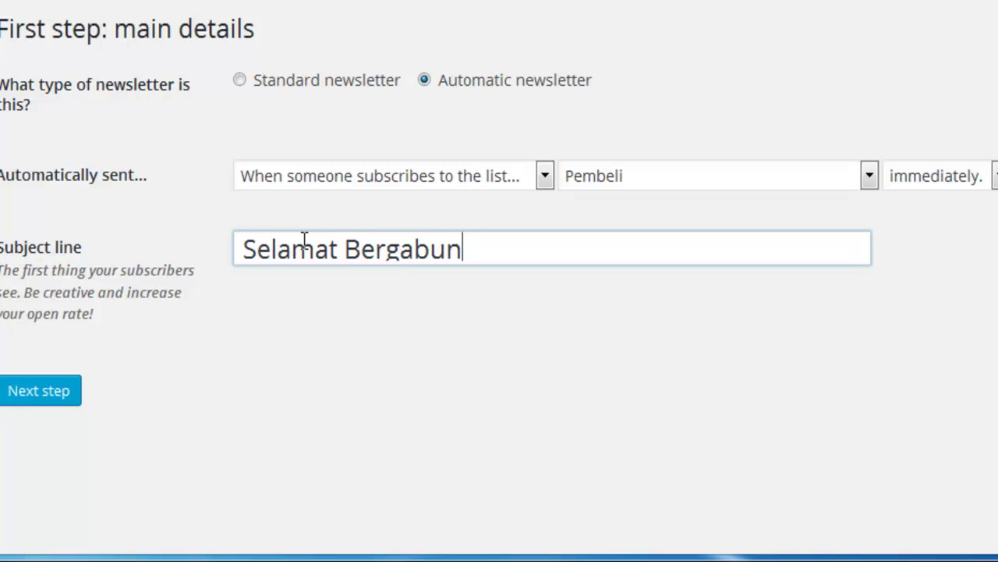
Step: Move on to the design step and look over the sample template
{"action": "left_click", "coordinate": [45, 390]}
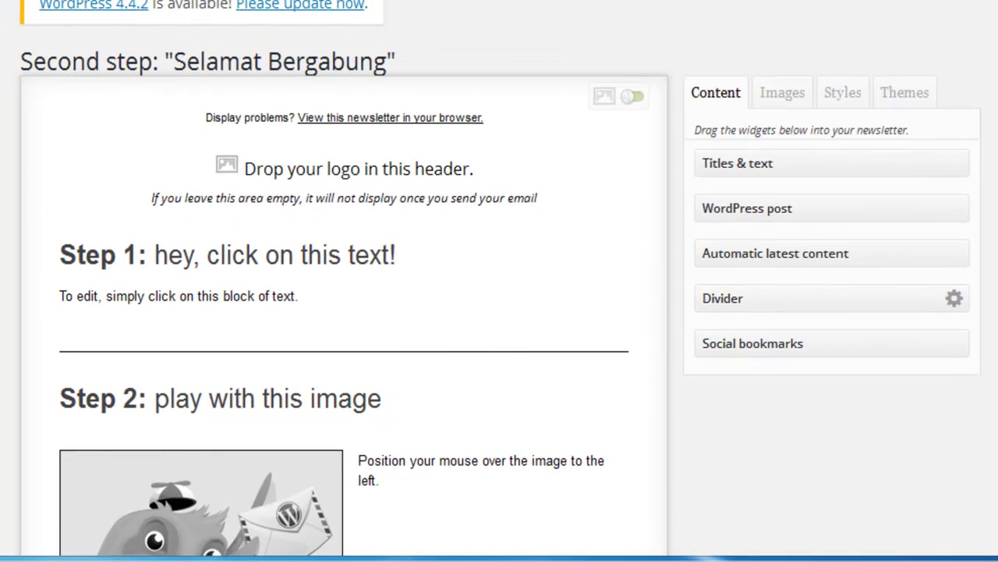
{"action": "scroll", "coordinate": [202, 312], "scroll_direction": "down", "scroll_amount": 3}
{"action": "mouse_move", "coordinate": [303, 263]}
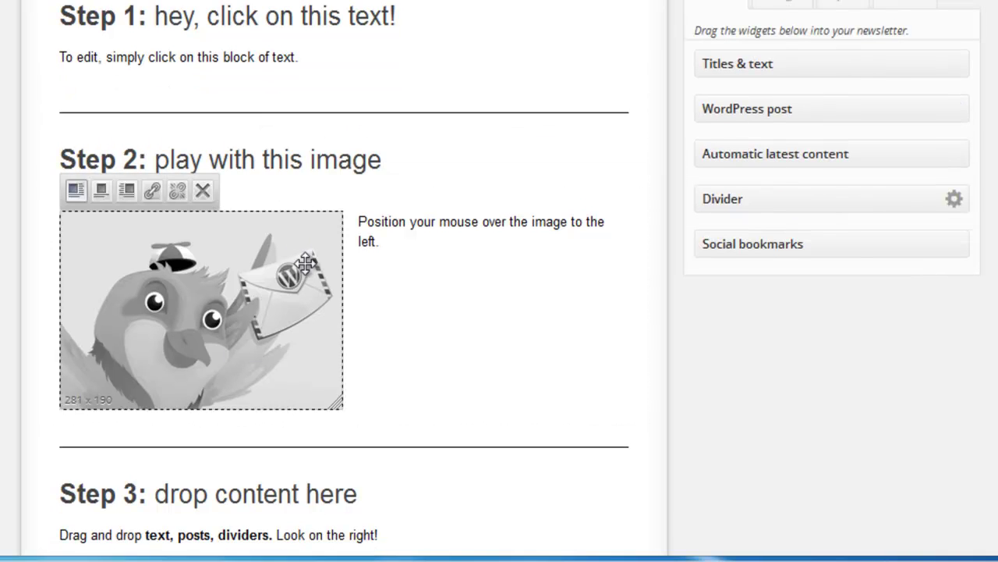
{"action": "scroll", "coordinate": [303, 264], "scroll_direction": "up", "scroll_amount": 2}
{"action": "scroll", "coordinate": [353, 244], "scroll_direction": "up", "scroll_amount": 2}
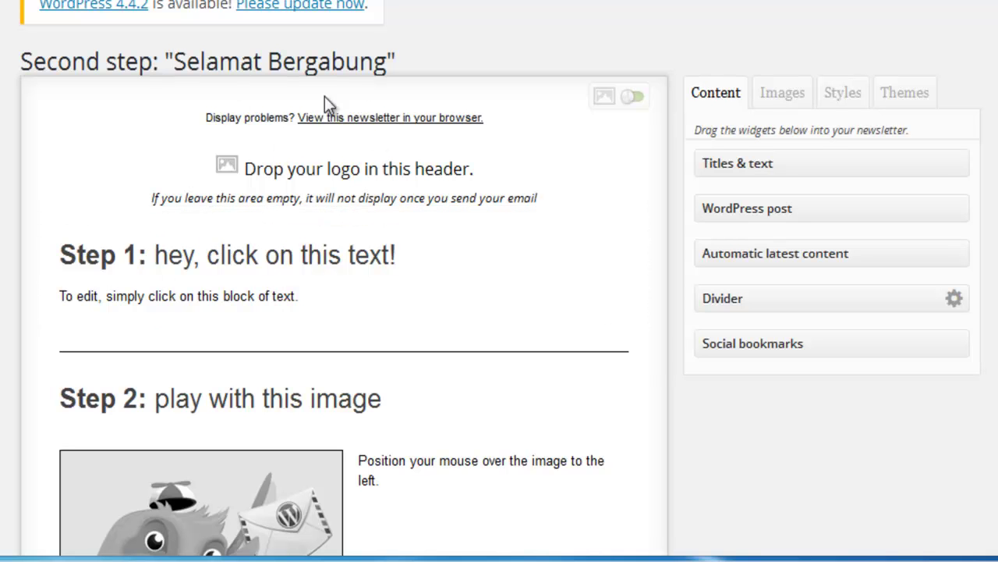
Step: Delete the sample Step 1–4 texts, image, dividers and social icons blocks
{"action": "left_click", "coordinate": [80, 218]}
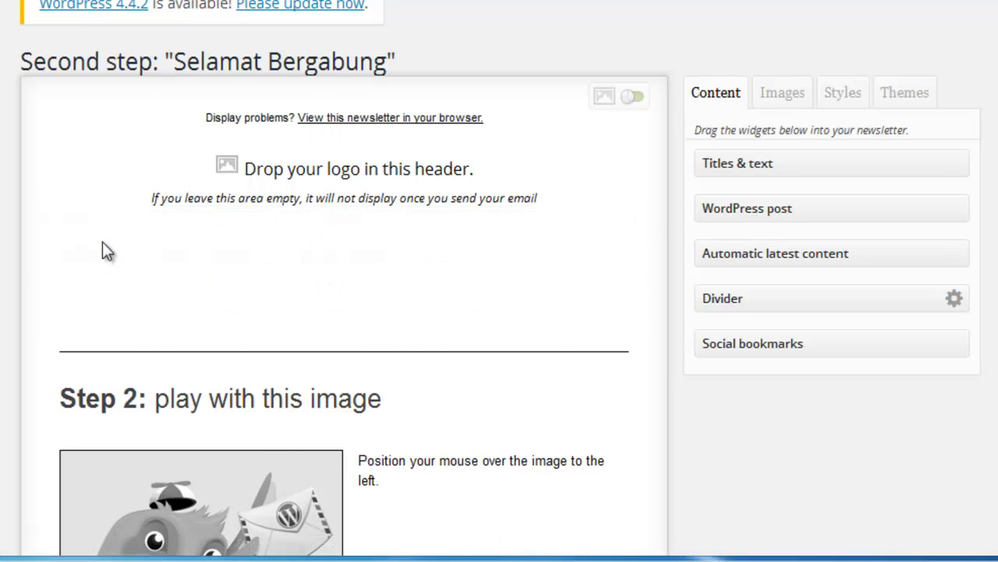
{"action": "left_click", "coordinate": [79, 218]}
{"action": "left_click", "coordinate": [79, 218]}
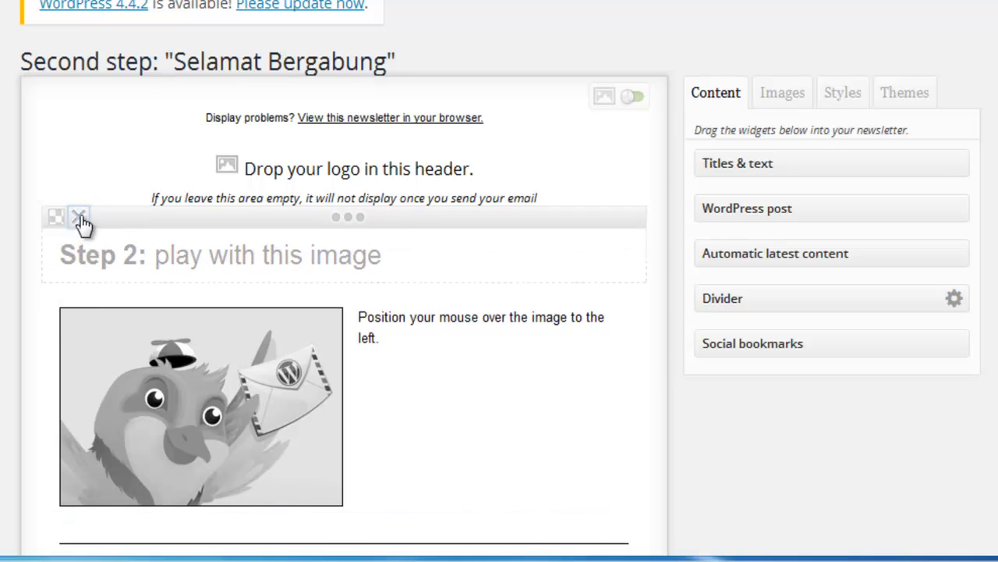
{"action": "left_click", "coordinate": [79, 219]}
{"action": "left_click", "coordinate": [80, 218]}
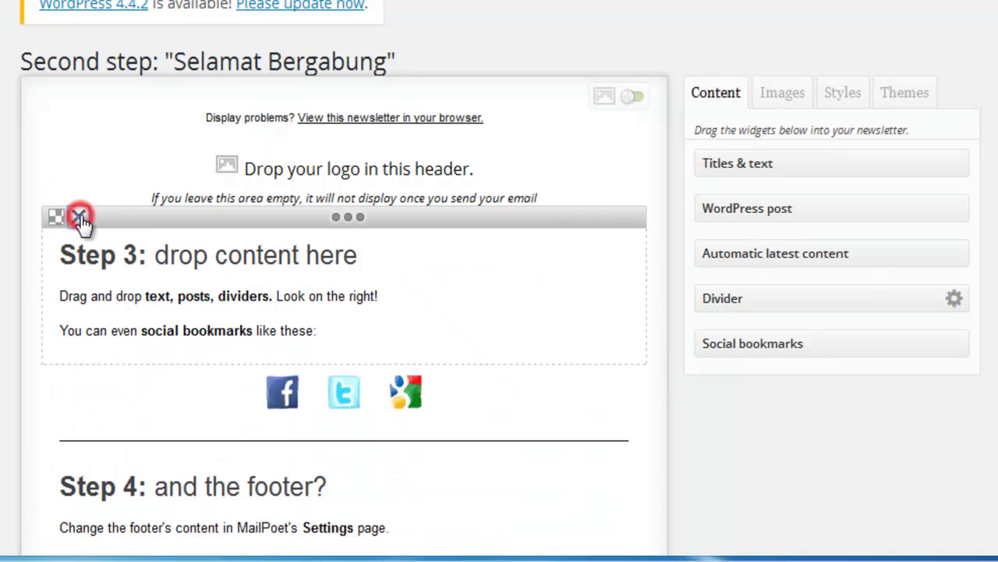
{"action": "left_click", "coordinate": [80, 219]}
{"action": "left_click", "coordinate": [79, 218]}
{"action": "left_click", "coordinate": [79, 219]}
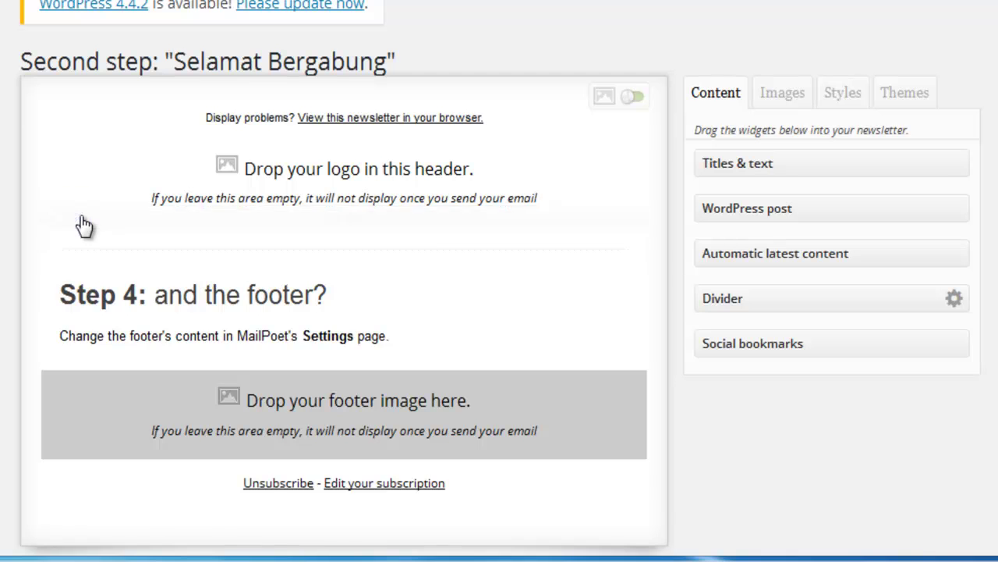
{"action": "left_click", "coordinate": [79, 219]}
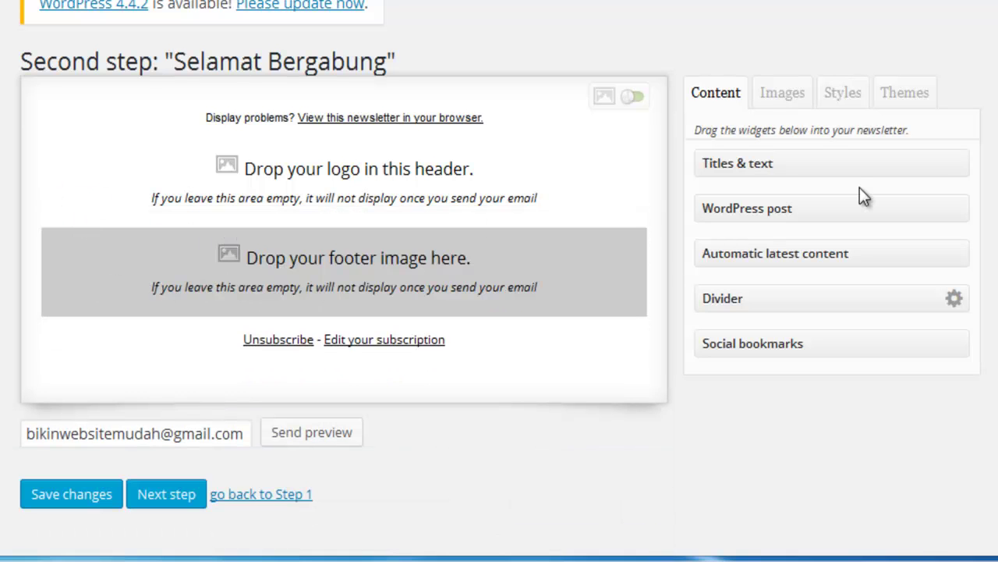
Step: Add a divider and a text block greeting 'Halo [user:firstname | default:reader]'
{"action": "left_click_drag", "start_coordinate": [761, 300], "coordinate": [308, 234]}
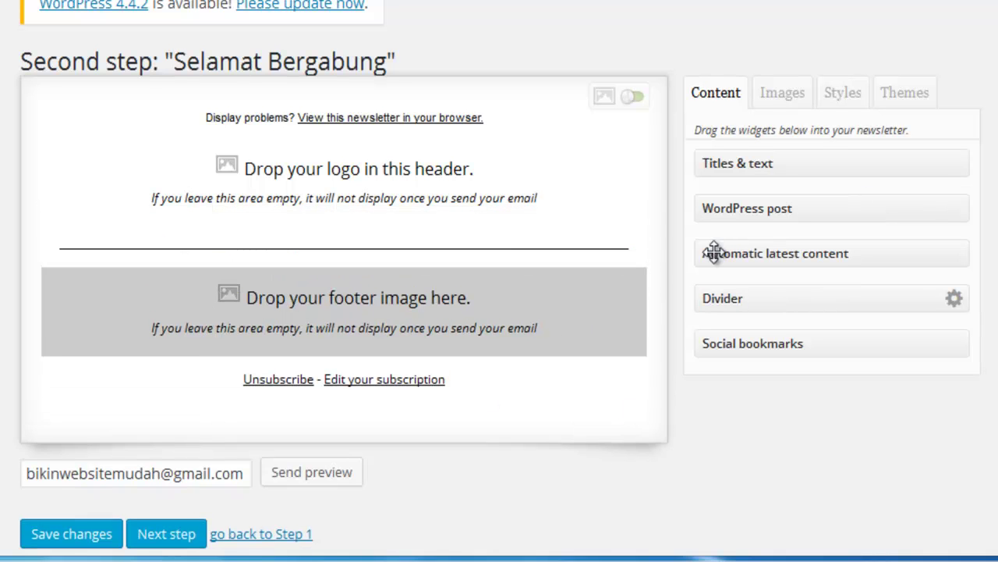
{"action": "left_click_drag", "start_coordinate": [765, 163], "coordinate": [328, 287]}
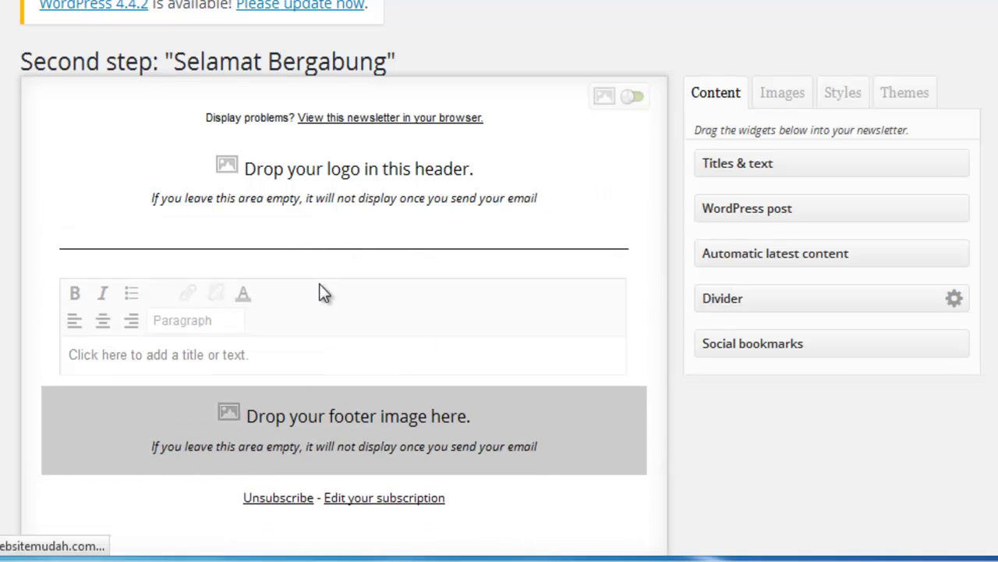
{"action": "left_click_drag", "start_coordinate": [295, 361], "coordinate": [34, 361]}
{"action": "type", "text": "Halo"}
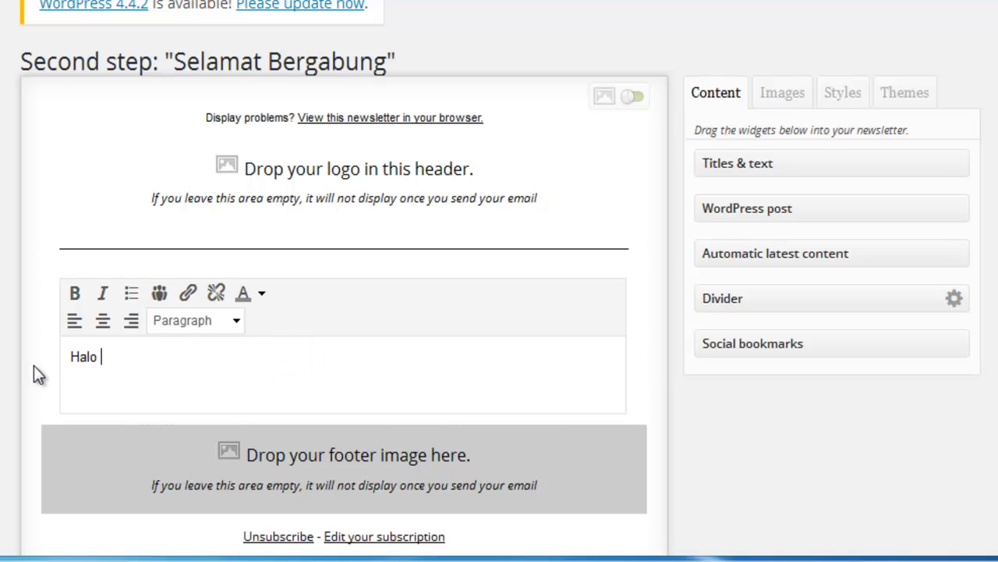
{"action": "left_click", "coordinate": [159, 293]}
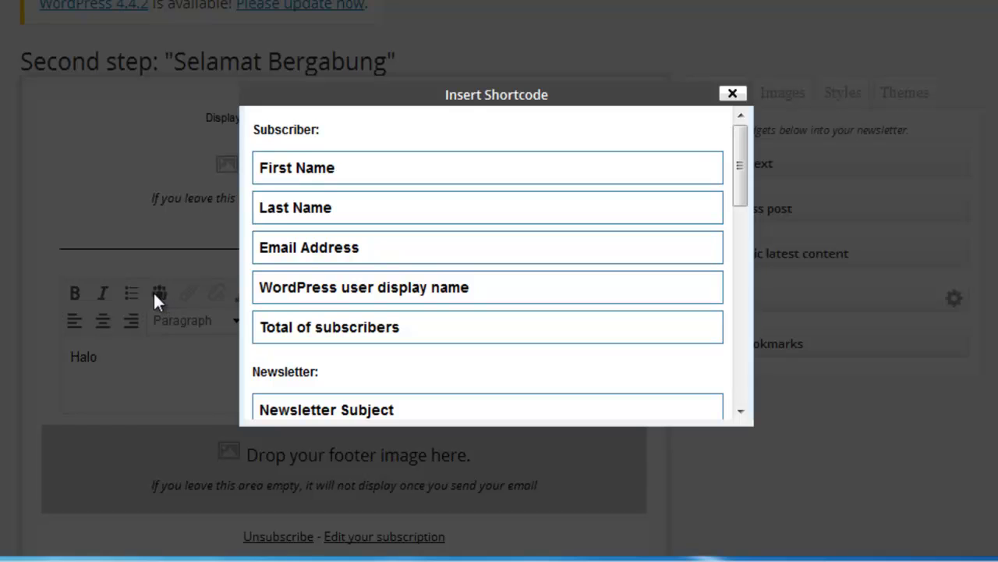
{"action": "left_click", "coordinate": [319, 173]}
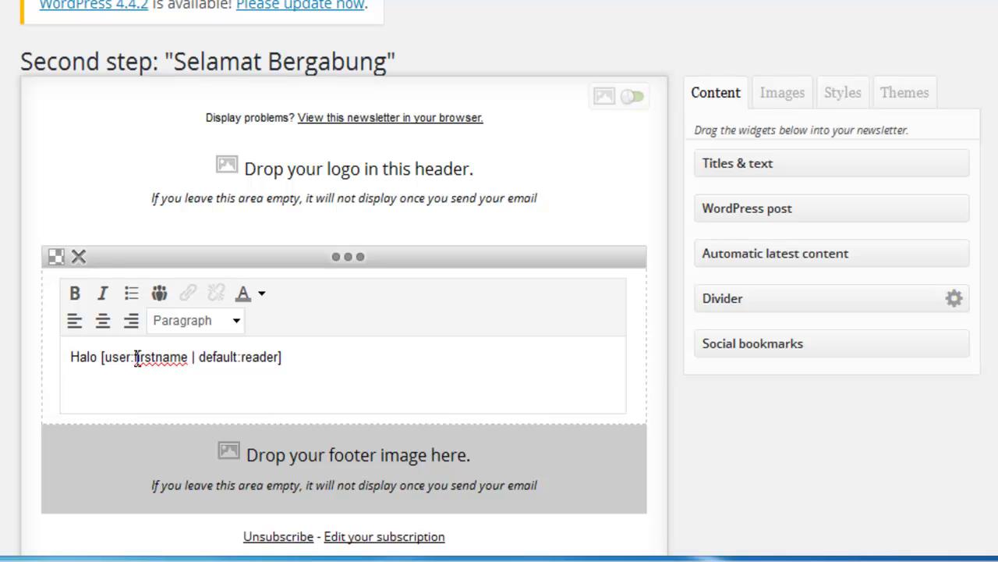
{"action": "left_click_drag", "start_coordinate": [188, 360], "coordinate": [135, 360]}
{"action": "double_click", "coordinate": [255, 358]}
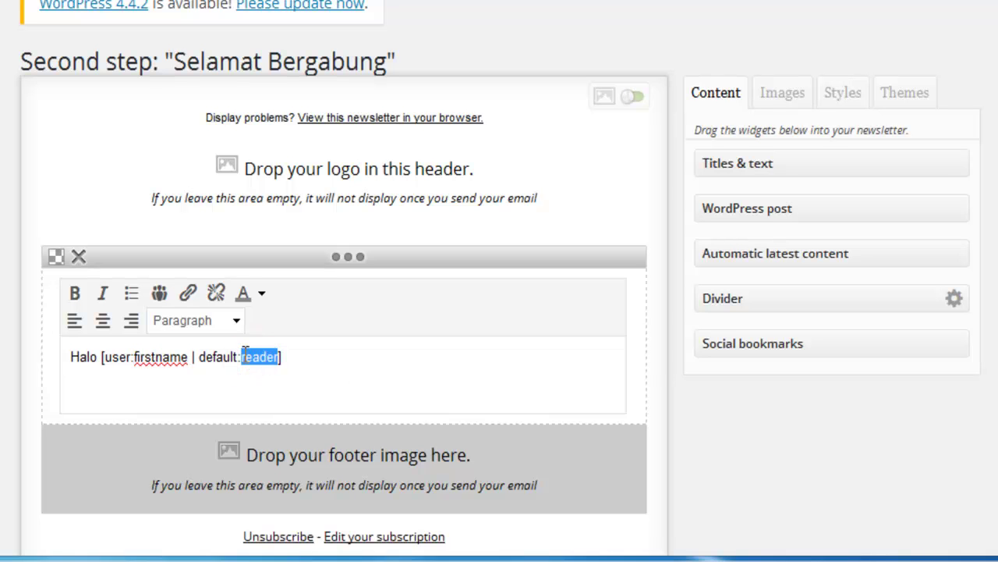
Step: Add a filler line 'dsadsadsads' below the greeting
{"action": "left_click", "coordinate": [373, 402]}
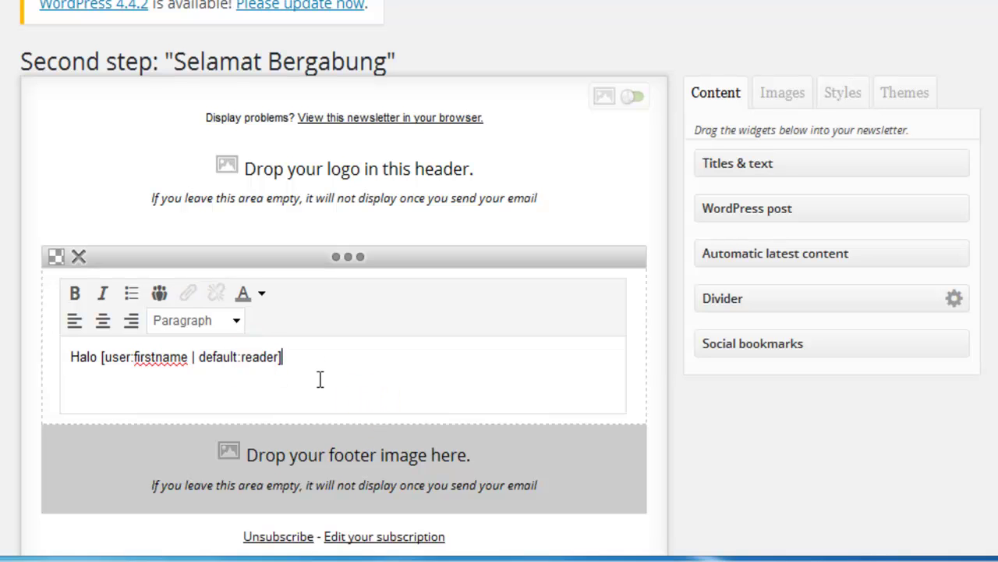
{"action": "key", "text": "Return"}
{"action": "key", "text": "Return"}
{"action": "key", "text": "BackSpace"}
{"action": "type", "text": "dsadsadsadsadsa"}
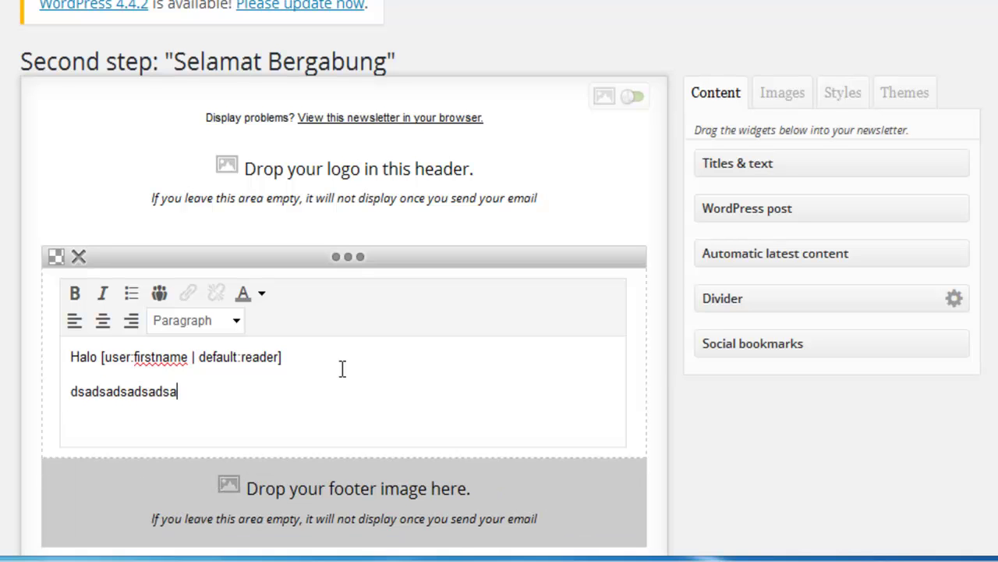
{"action": "left_click", "coordinate": [817, 434]}
{"action": "left_click_drag", "start_coordinate": [761, 344], "coordinate": [148, 383]}
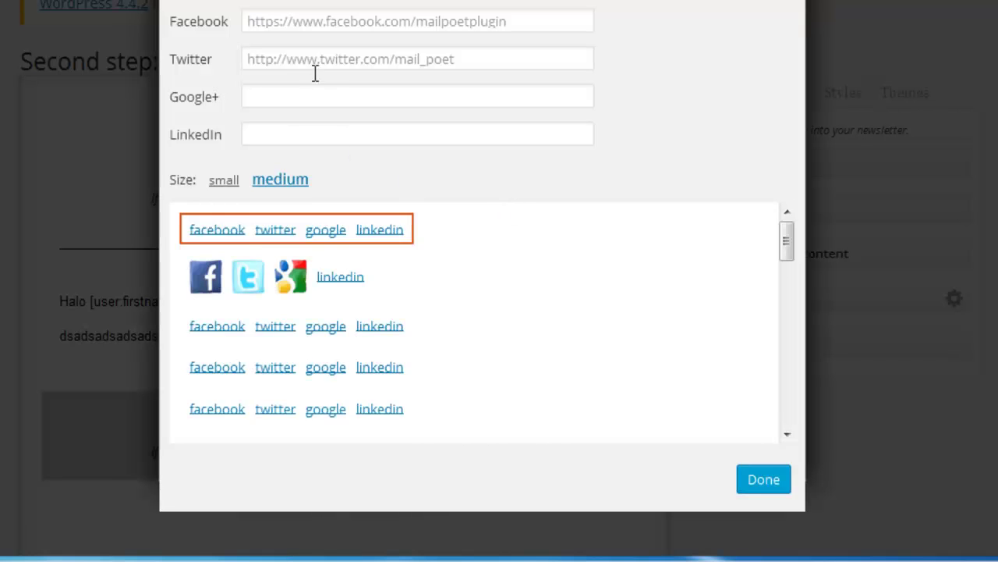
Step: Choose the orange icon style for the social bookmarks block
{"action": "left_click", "coordinate": [327, 20]}
{"action": "left_click", "coordinate": [331, 59]}
{"action": "left_click", "coordinate": [296, 95]}
{"action": "left_click", "coordinate": [303, 132]}
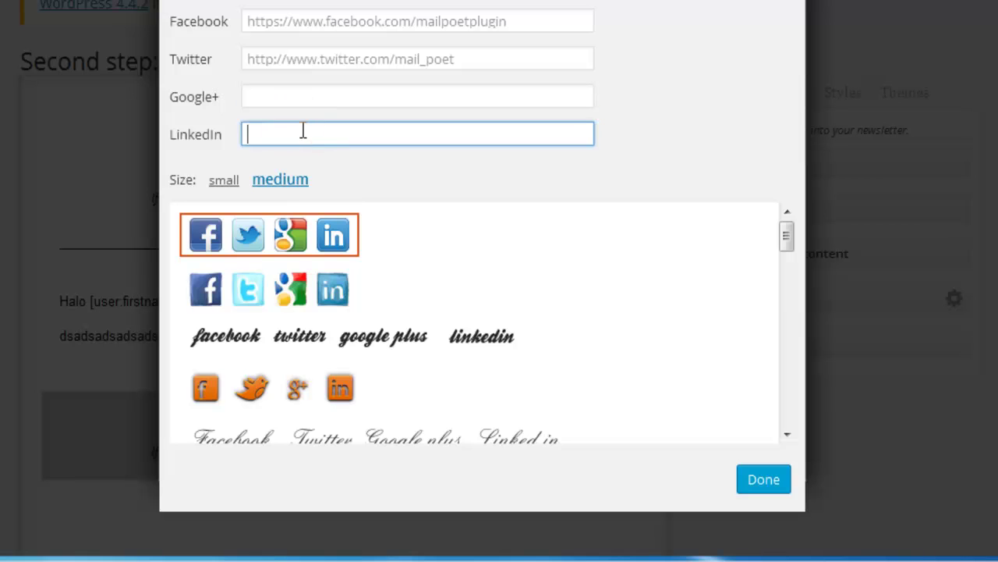
{"action": "left_click", "coordinate": [289, 302]}
{"action": "scroll", "coordinate": [475, 318], "scroll_direction": "down", "scroll_amount": 2}
{"action": "left_click", "coordinate": [295, 285]}
{"action": "left_click", "coordinate": [764, 480]}
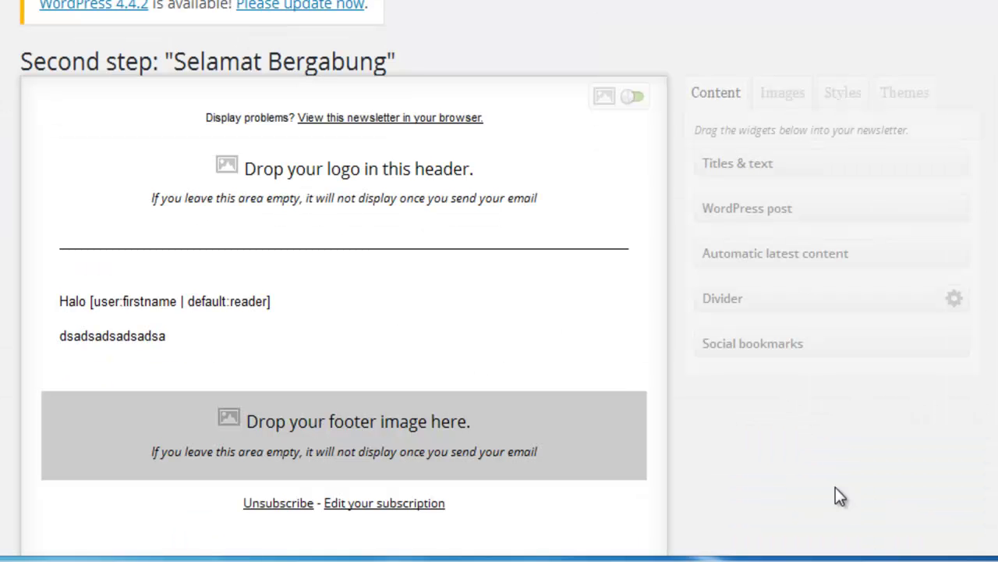
{"action": "scroll", "coordinate": [500, 351], "scroll_direction": "down", "scroll_amount": 3}
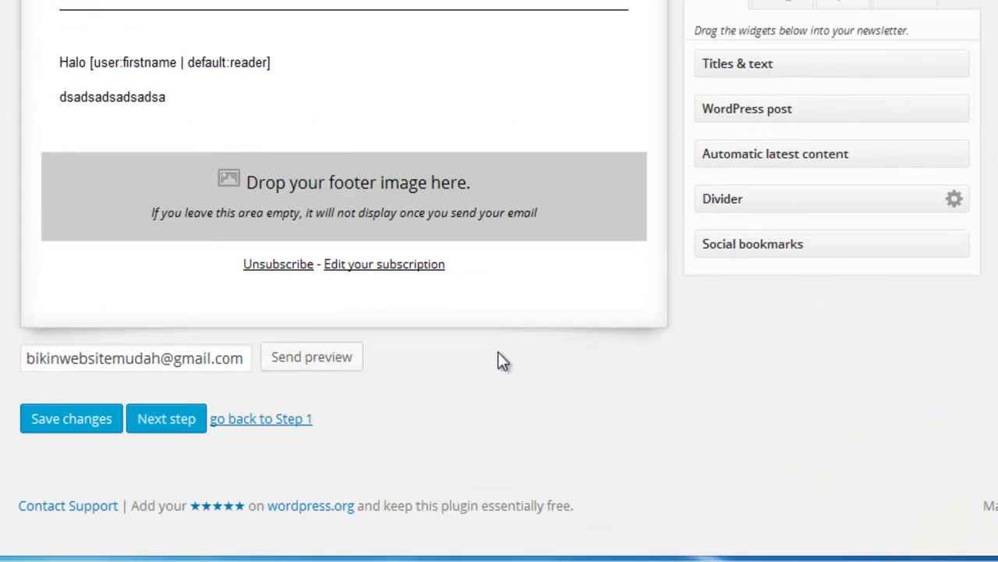
{"action": "scroll", "coordinate": [297, 386], "scroll_direction": "up", "scroll_amount": 3}
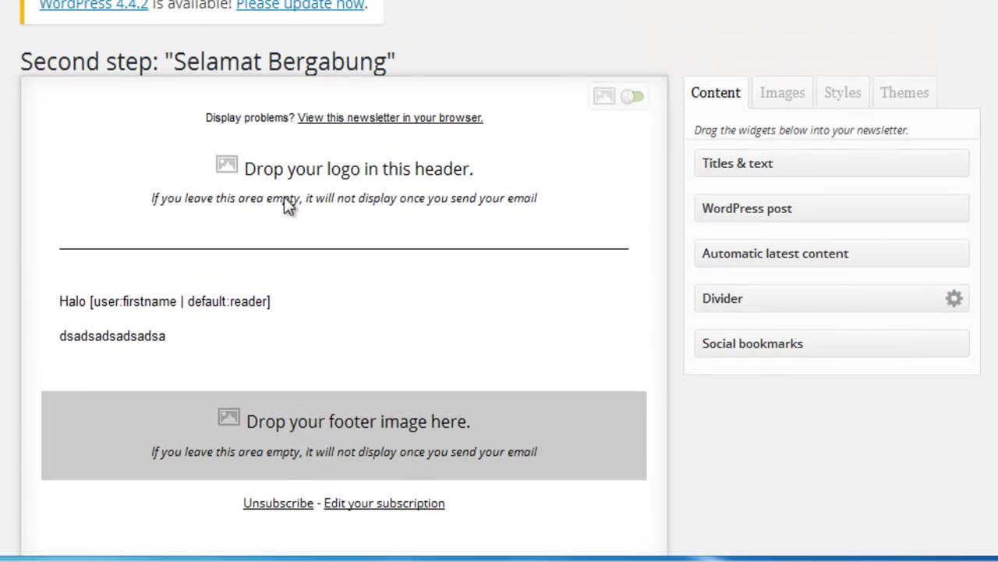
Step: Place social icons under the greeting with Facebook 'sadsad' and Twitter 'sadsadsadsa' links
{"action": "left_click_drag", "start_coordinate": [820, 346], "coordinate": [210, 394]}
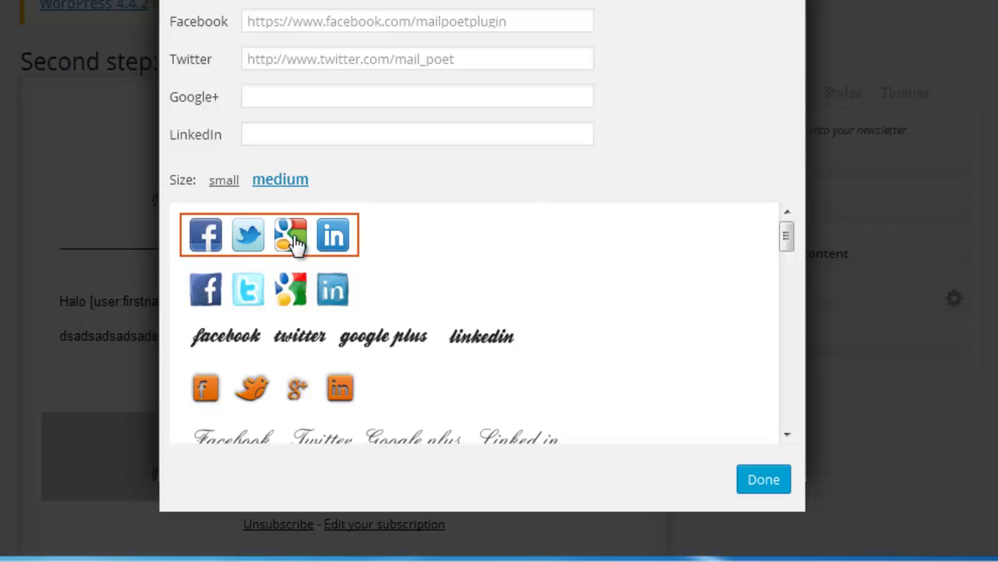
{"action": "left_click", "coordinate": [342, 23]}
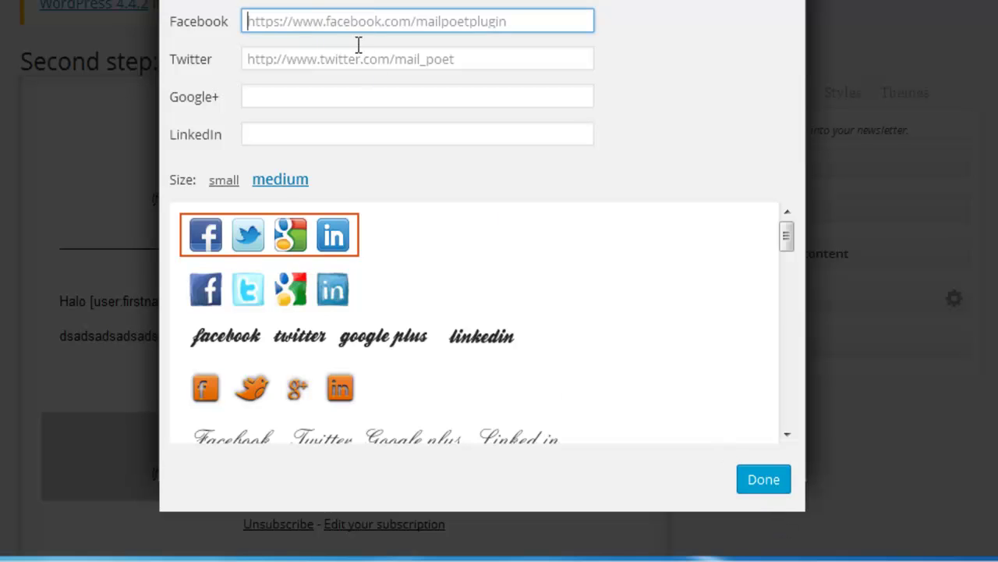
{"action": "type", "text": "sadsad"}
{"action": "left_click", "coordinate": [396, 60]}
{"action": "type", "text": "sadsadsadsa"}
{"action": "left_click", "coordinate": [762, 484]}
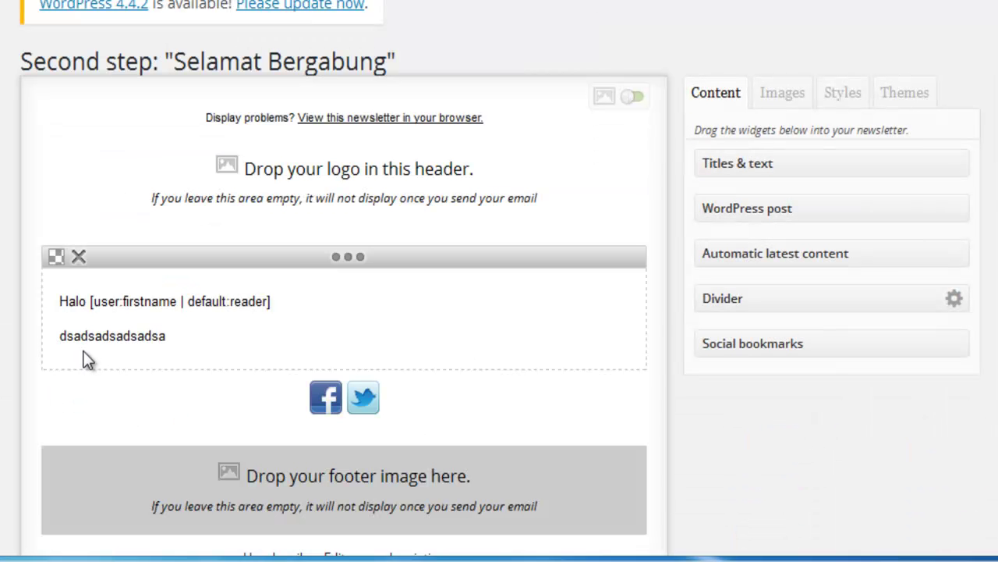
{"action": "mouse_move", "coordinate": [359, 398]}
Step: Save the greeting-and-social-icons design and continue to the final step
{"action": "mouse_move", "coordinate": [486, 404]}
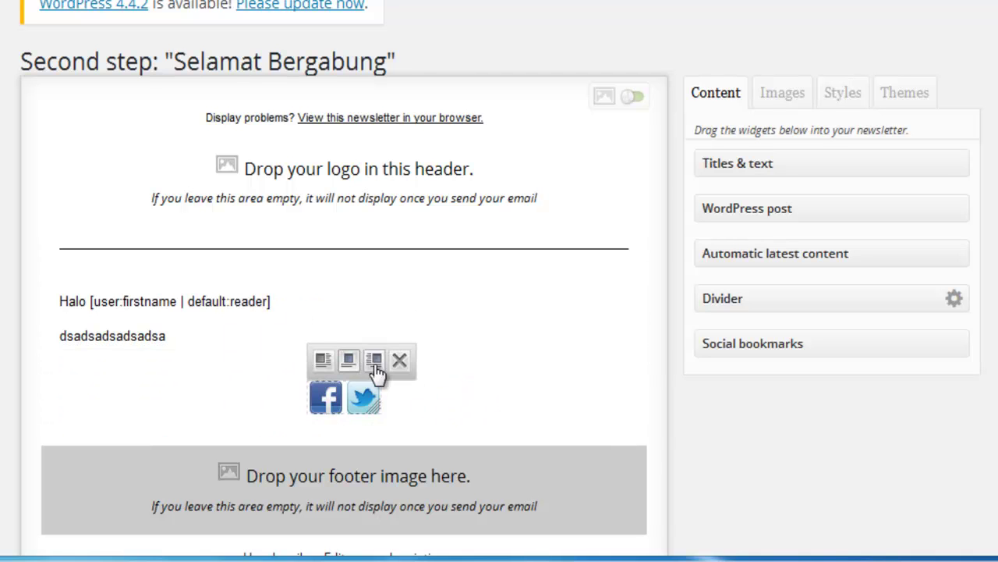
{"action": "mouse_move", "coordinate": [75, 365]}
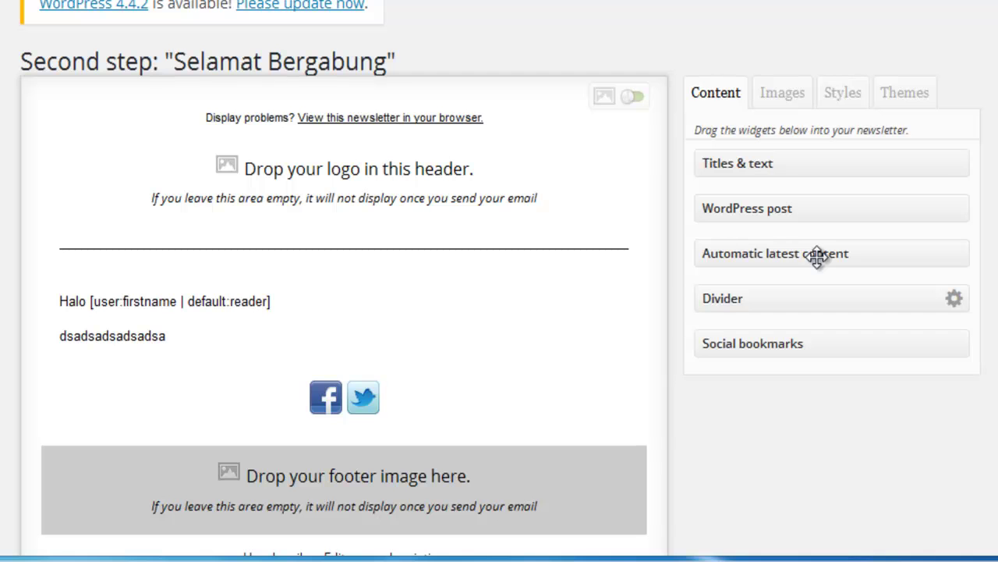
{"action": "mouse_move", "coordinate": [199, 270]}
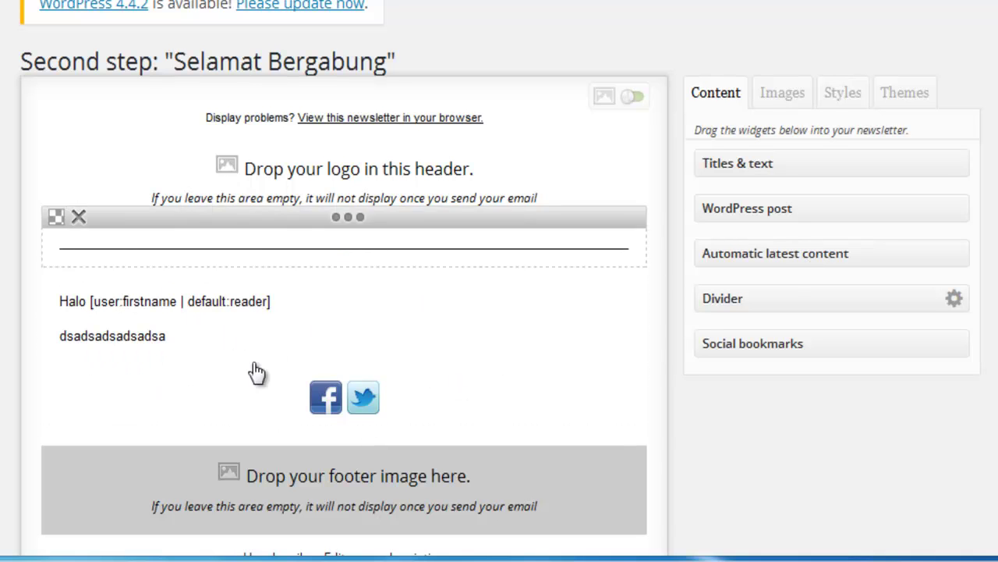
{"action": "scroll", "coordinate": [586, 386], "scroll_direction": "down", "scroll_amount": 6}
{"action": "scroll", "coordinate": [586, 386], "scroll_direction": "up", "scroll_amount": 3}
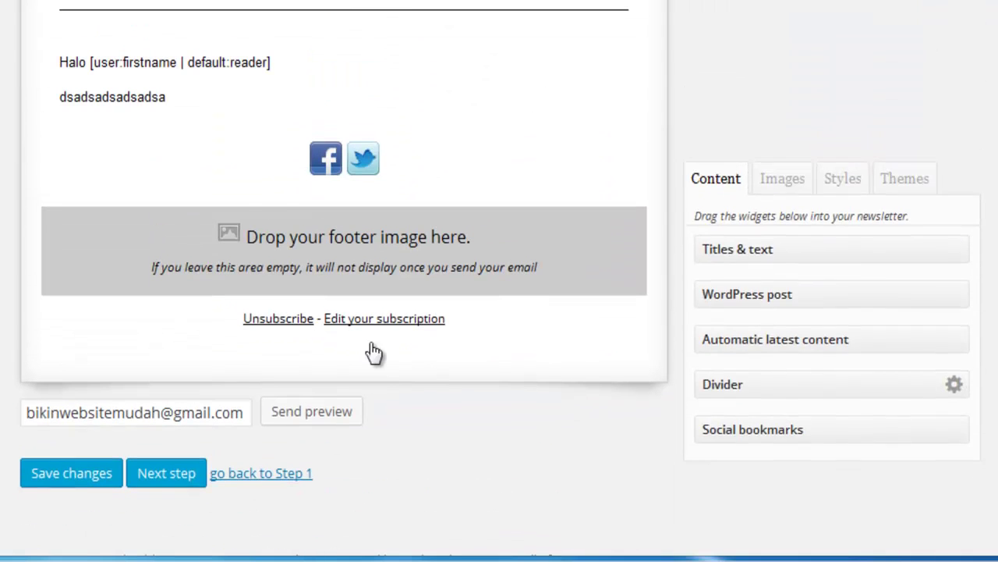
{"action": "left_click", "coordinate": [152, 476]}
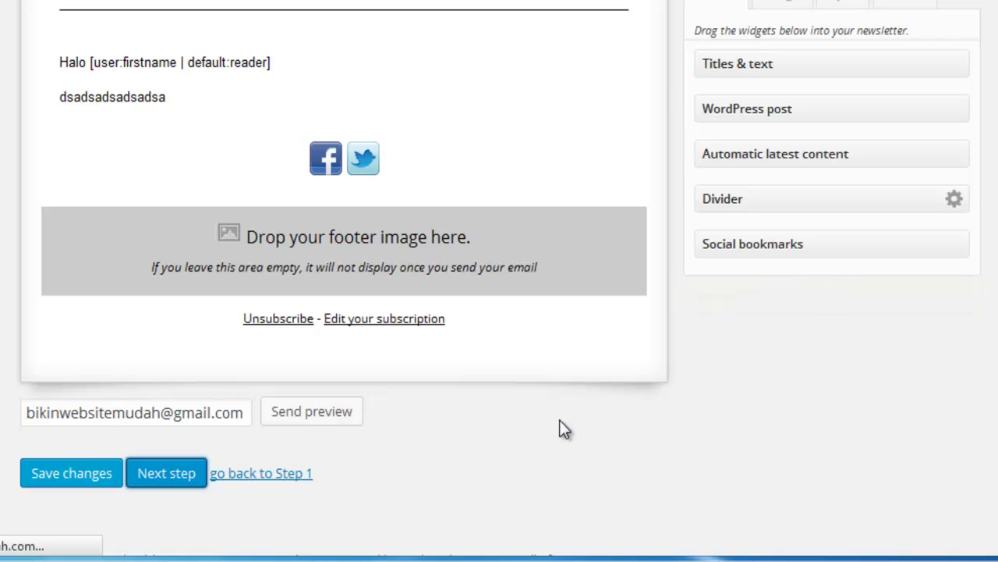
{"action": "scroll", "coordinate": [559, 419], "scroll_direction": "up", "scroll_amount": 3}
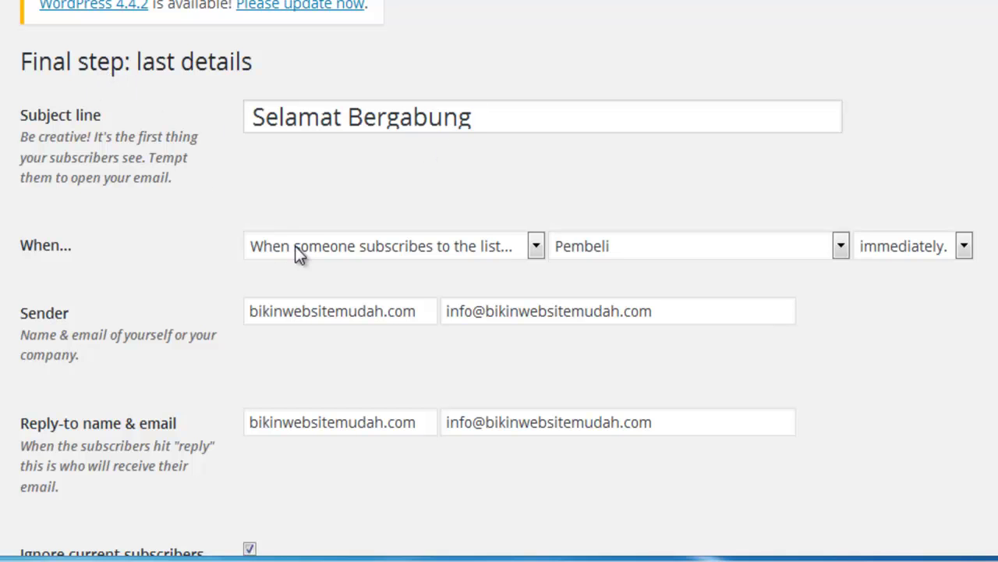
Step: Verify the Pembeli subscribe trigger sending immediately, then review the sender settings below
{"action": "left_click", "coordinate": [405, 248]}
{"action": "left_click", "coordinate": [450, 293]}
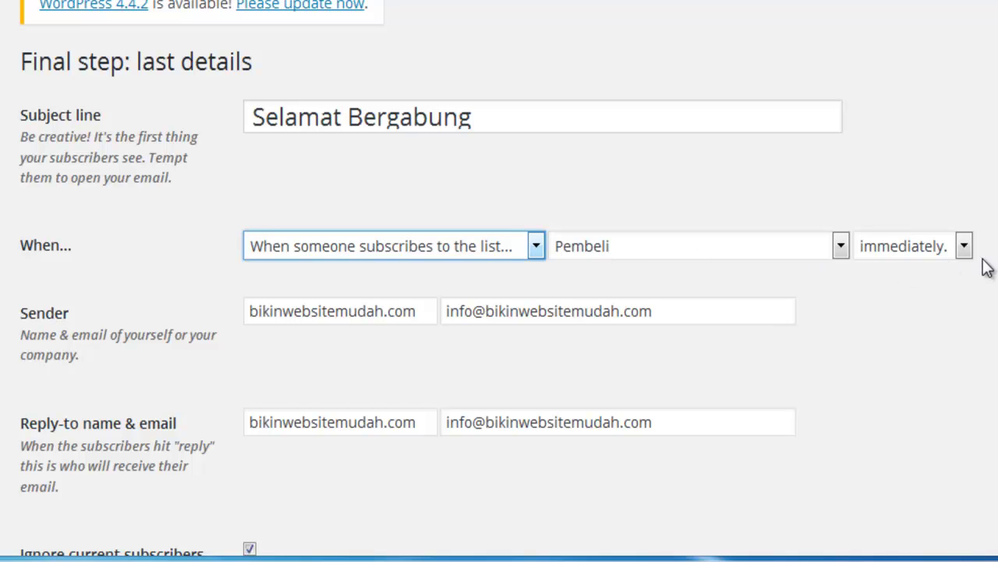
{"action": "scroll", "coordinate": [909, 331], "scroll_direction": "down", "scroll_amount": 3}
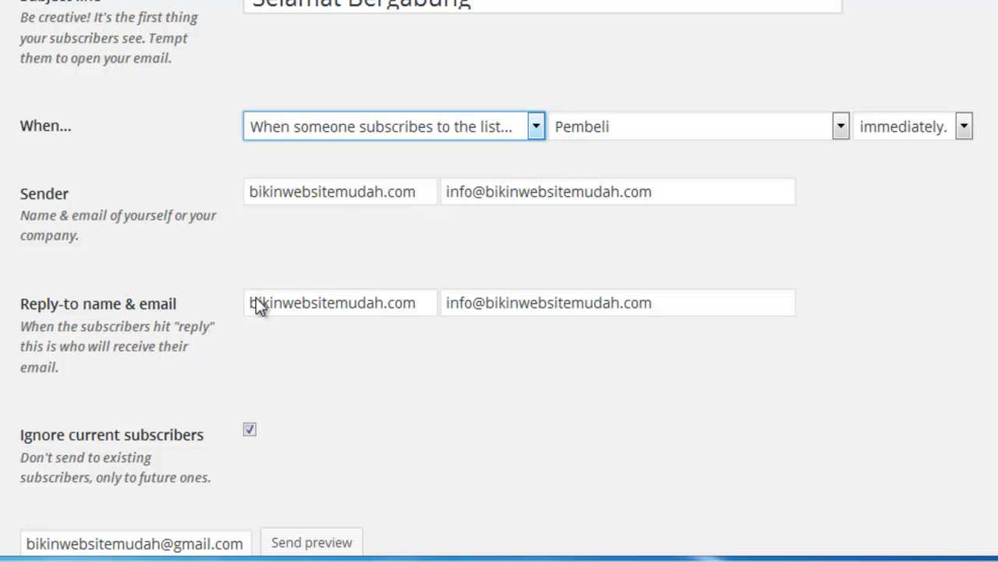
{"action": "scroll", "coordinate": [407, 337], "scroll_direction": "down", "scroll_amount": 3}
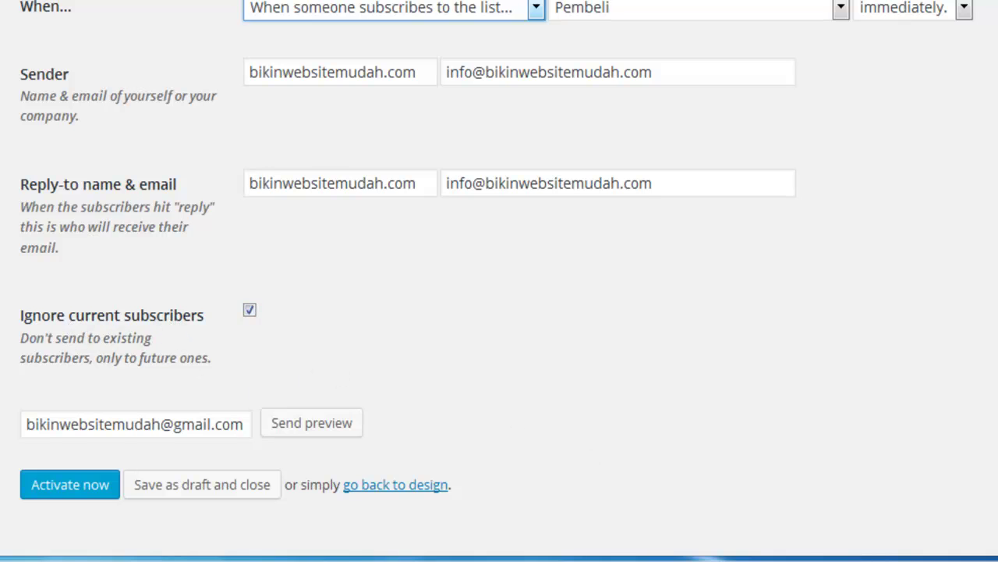
Step: Activate the newsletter, confirming it ignores the Pembeli list's 0 current subscribers
{"action": "left_click", "coordinate": [88, 489]}
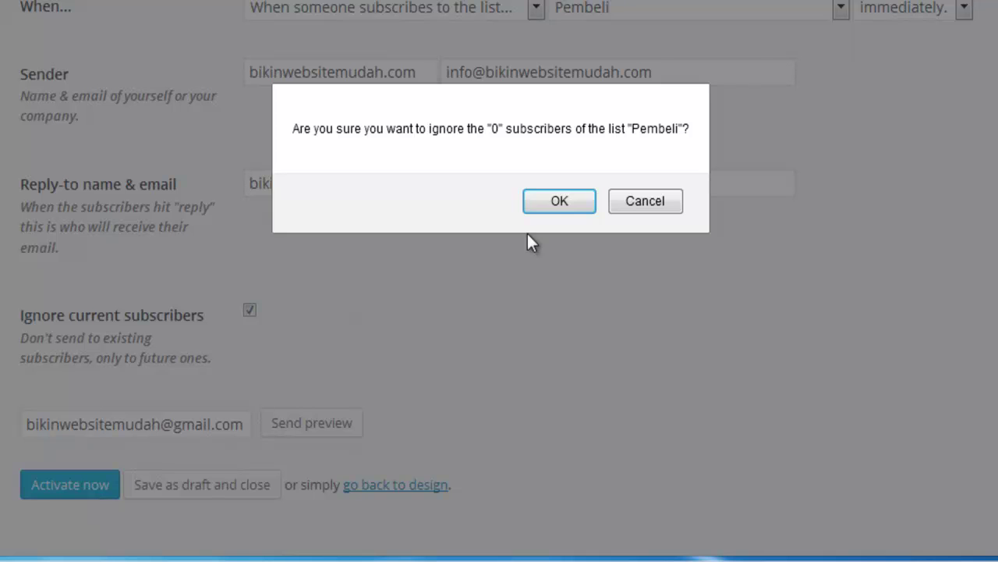
{"action": "double_click", "coordinate": [494, 129]}
{"action": "left_click", "coordinate": [560, 202]}
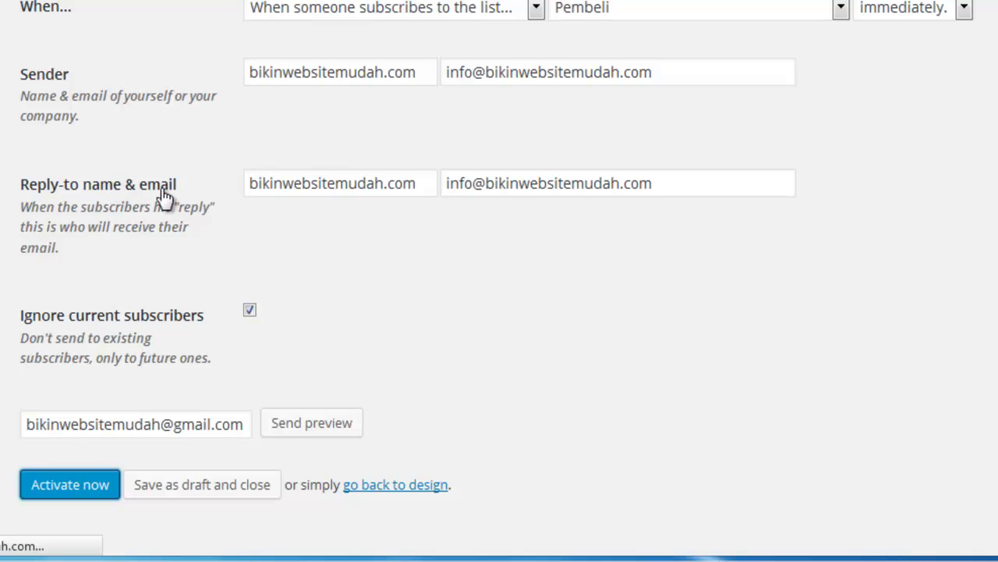
{"action": "scroll", "coordinate": [176, 195], "scroll_direction": "up", "scroll_amount": 3}
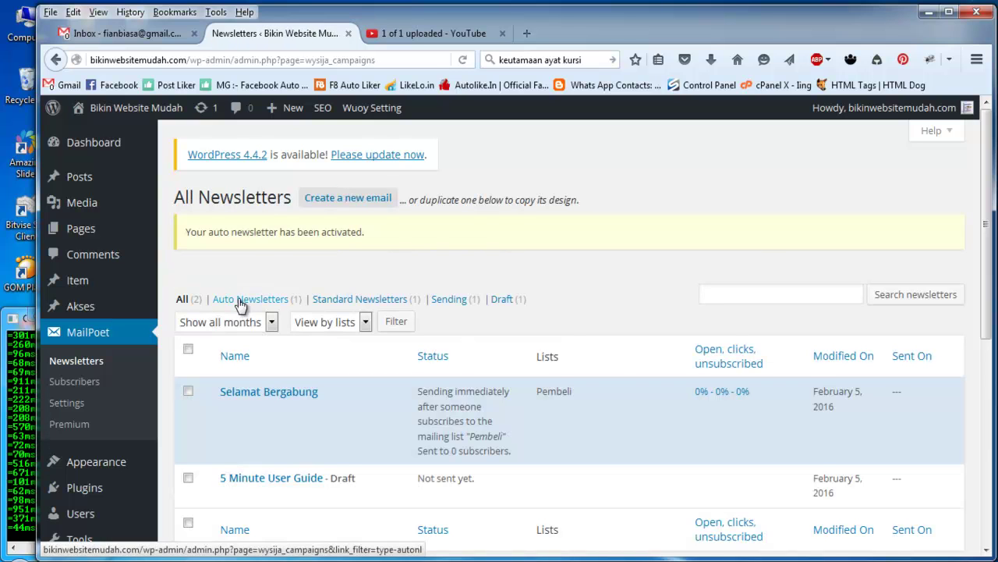
{"action": "mouse_move", "coordinate": [386, 407]}
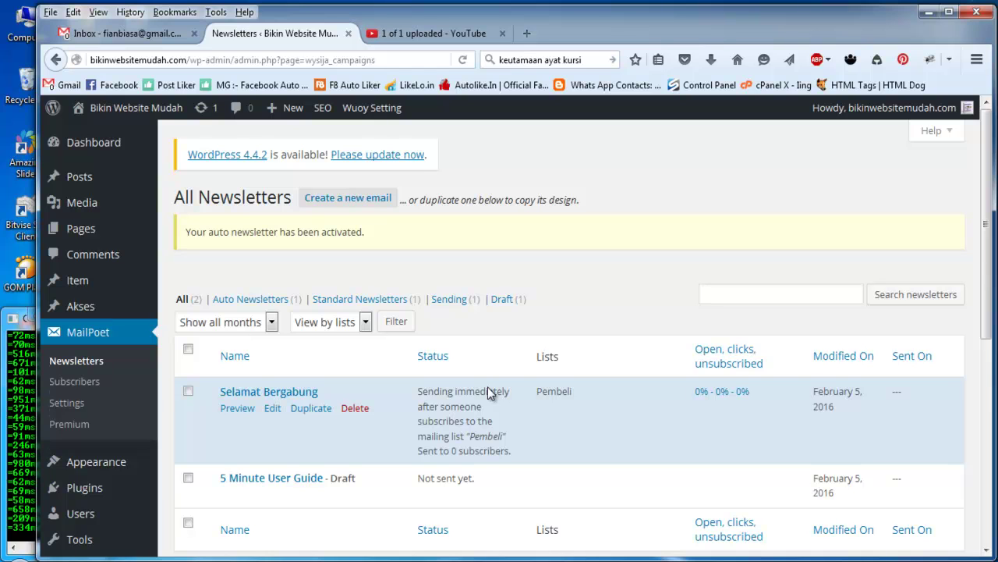
{"action": "scroll", "coordinate": [590, 396], "scroll_direction": "down", "scroll_amount": 2}
{"action": "scroll", "coordinate": [590, 396], "scroll_direction": "up", "scroll_amount": 1}
{"action": "scroll", "coordinate": [591, 396], "scroll_direction": "up", "scroll_amount": 1}
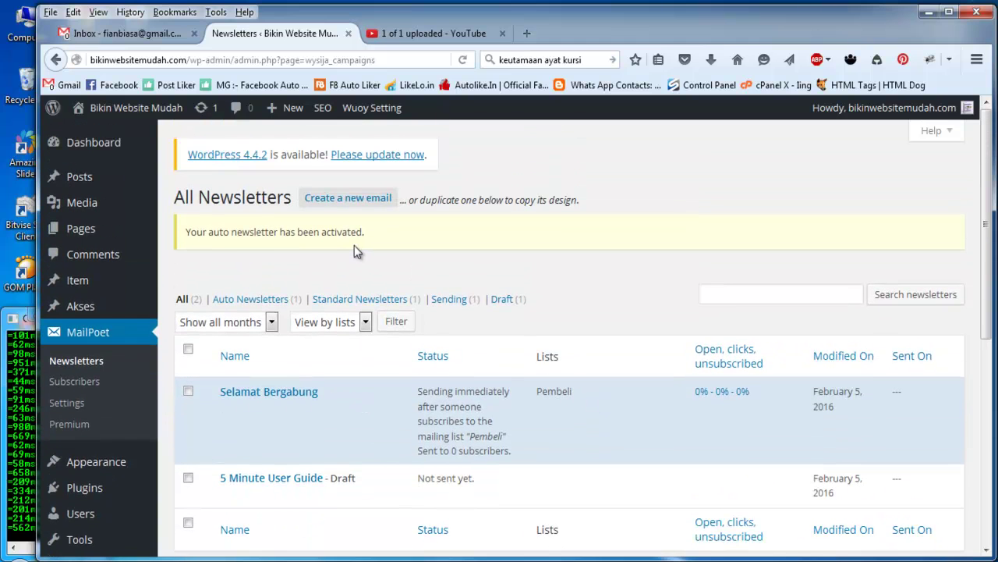